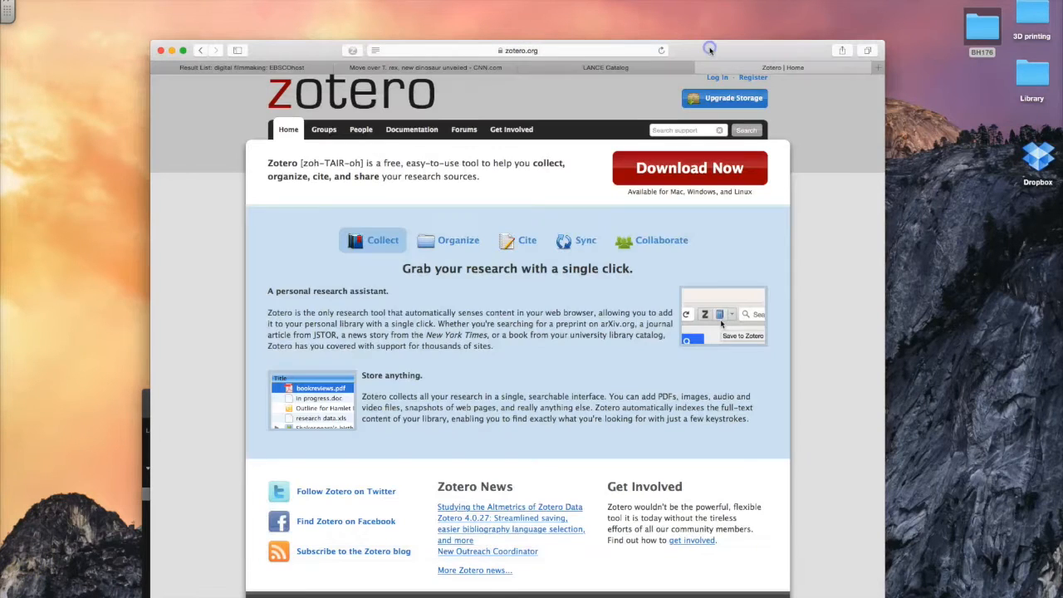
Step: Open the Zotero download page and view the Firefox and Standalone versions with their browser extensions
left_click(710, 50)
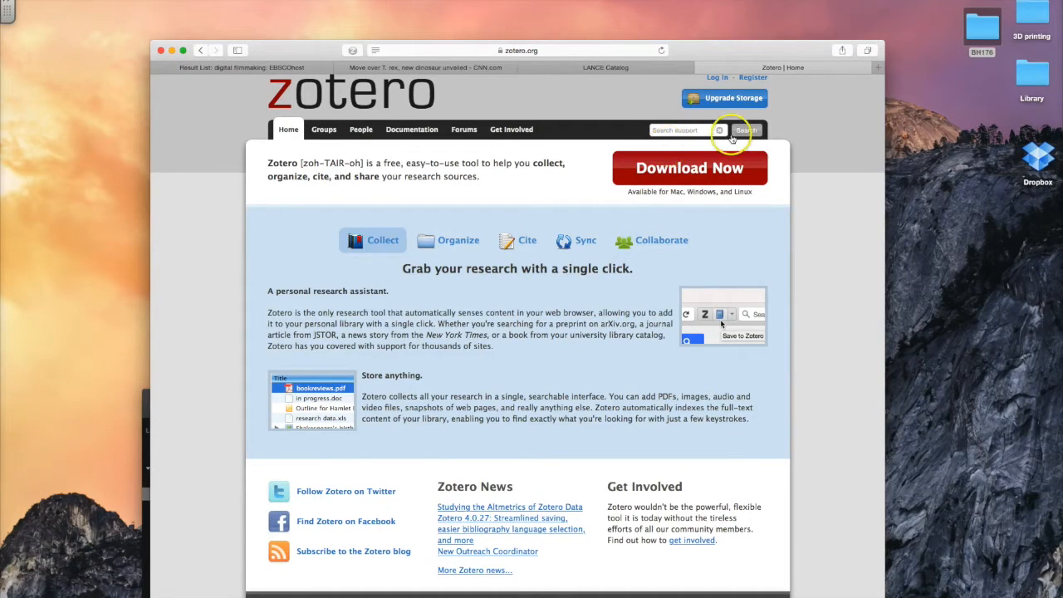
scroll(827, 121, "up", 1)
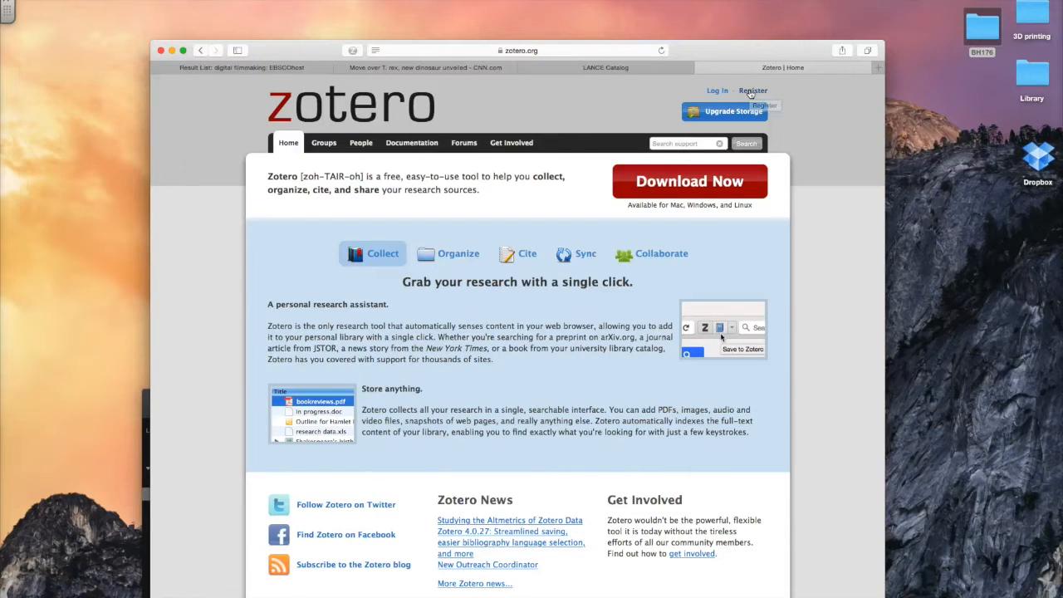
left_click(711, 183)
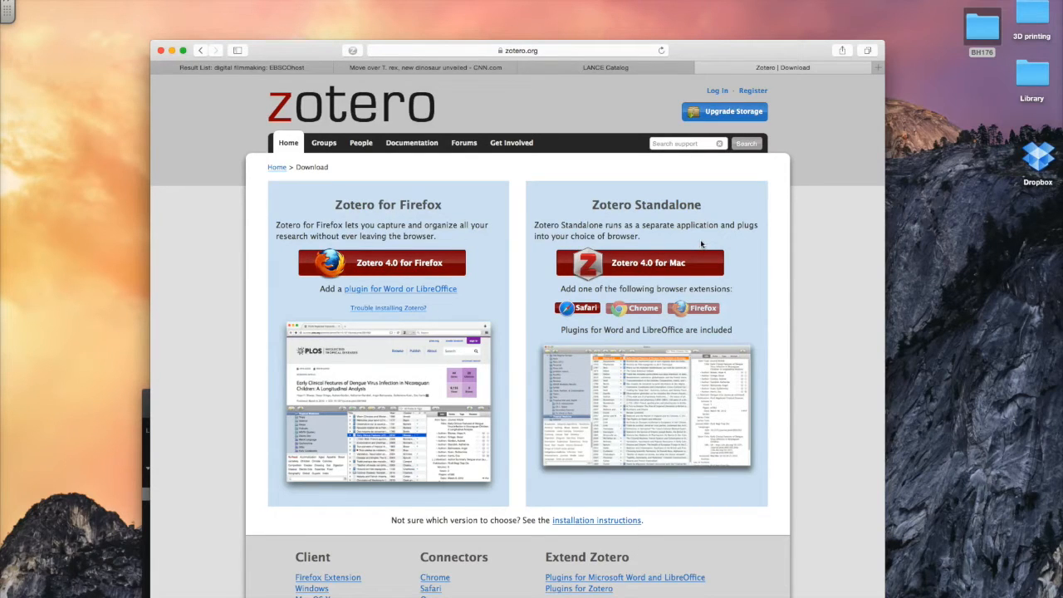
left_click(864, 205)
scroll(473, 237, "down", 1)
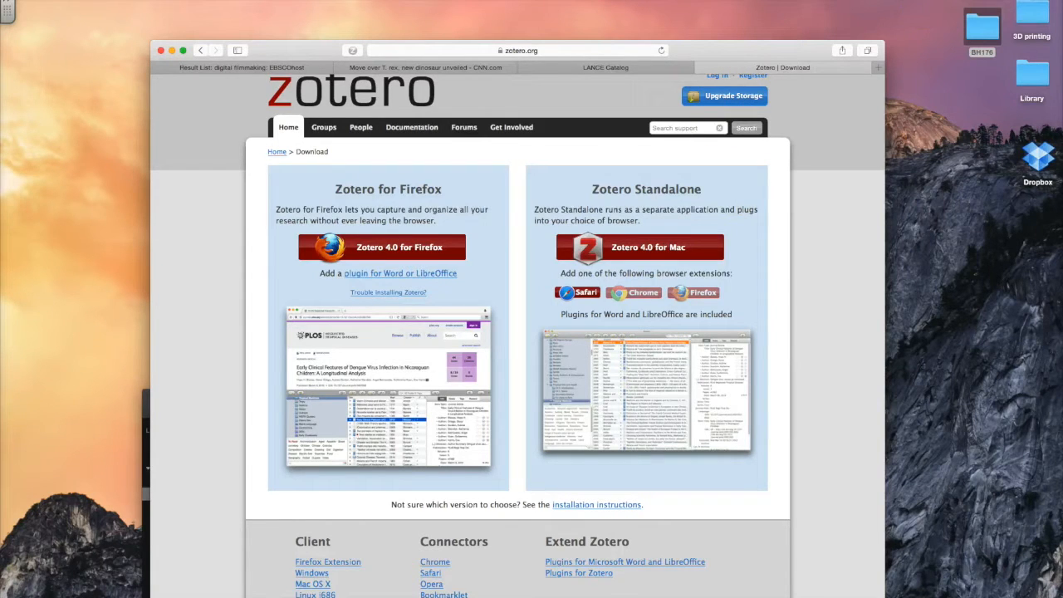
Step: Find "zotero" with the system search and launch the Zotero desktop application
key("super+space")
type("zotero")
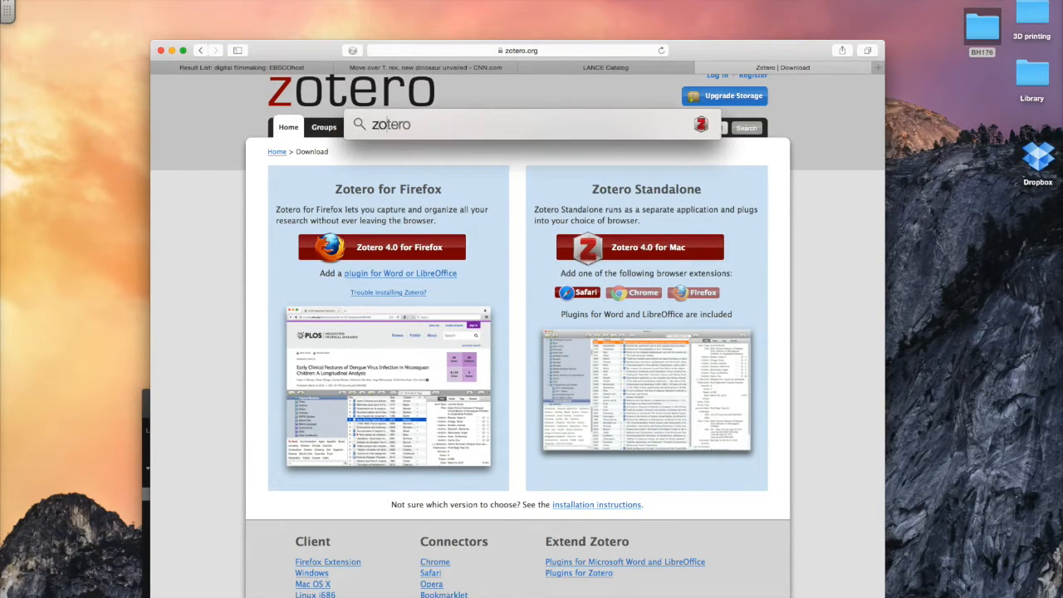
key("Return")
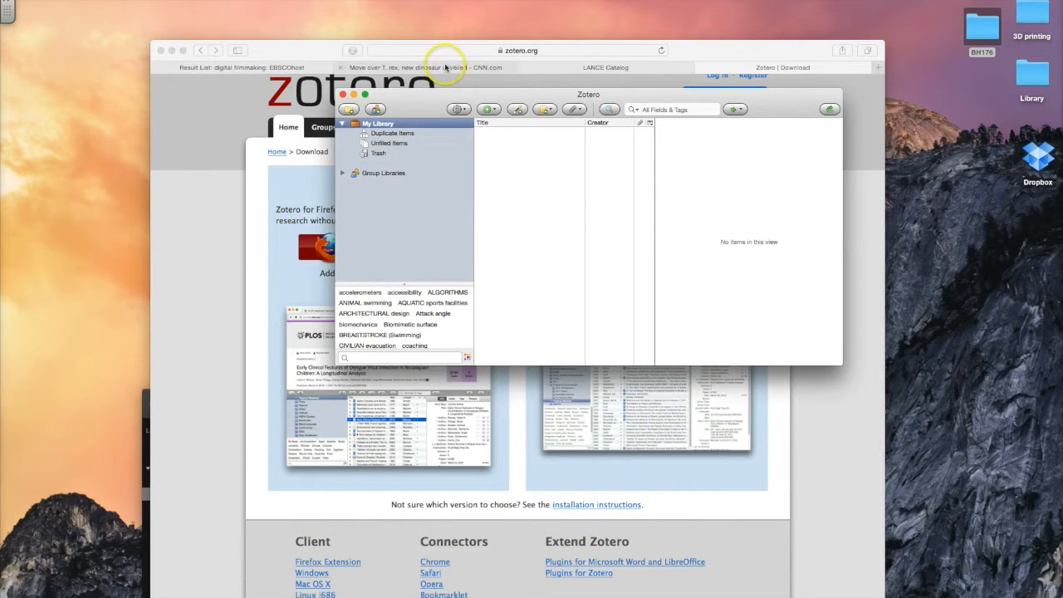
Step: Switch to the browser's EBSCOhost results, open "Roundtable on Digital Experimental Filmmaking" and save the article to Zotero
left_click(254, 68)
left_click(215, 66)
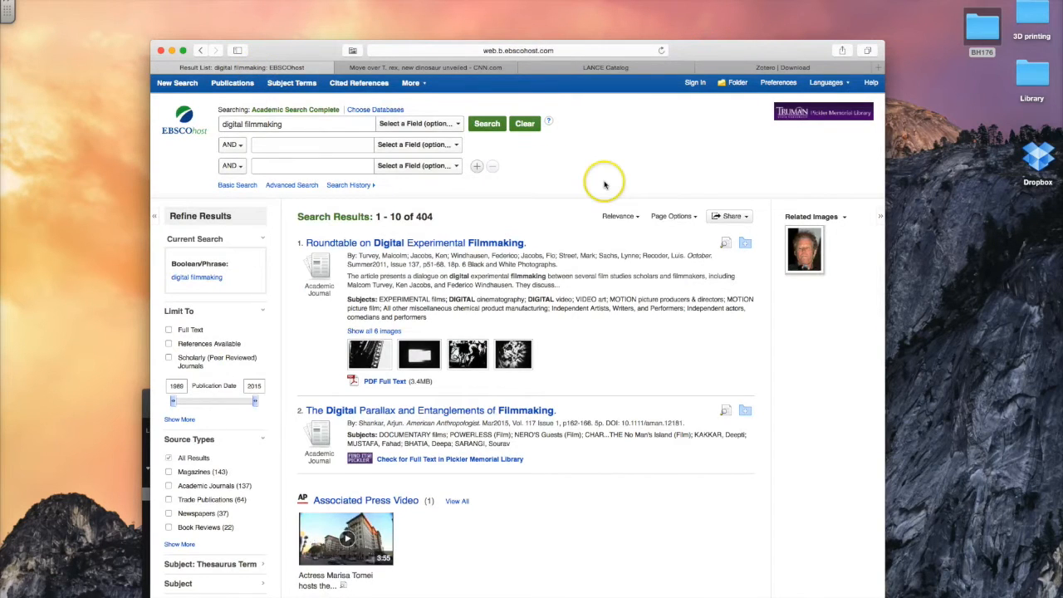
scroll(565, 178, "down", 1)
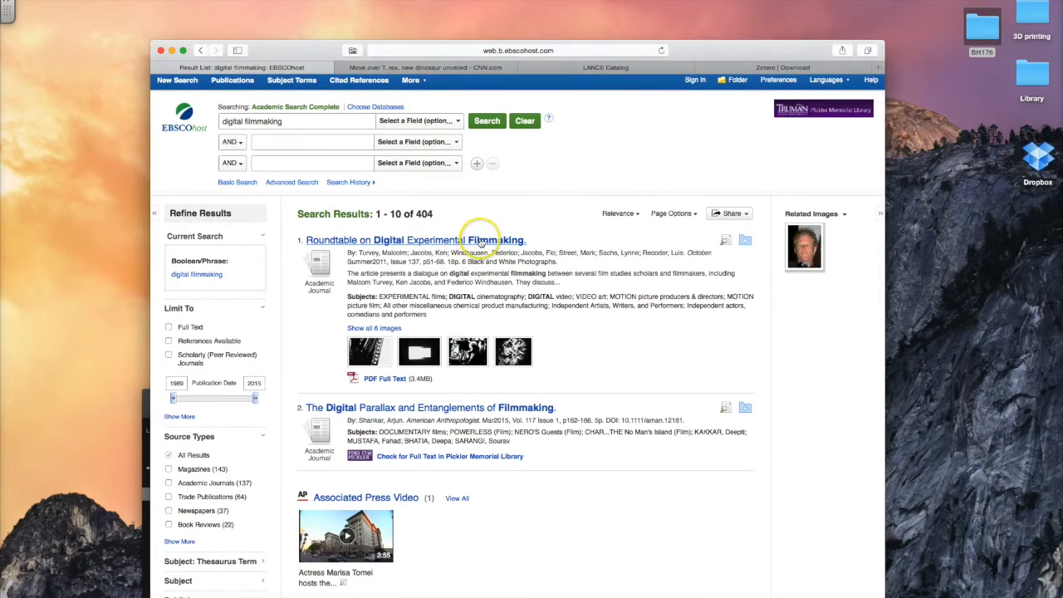
left_click(480, 241)
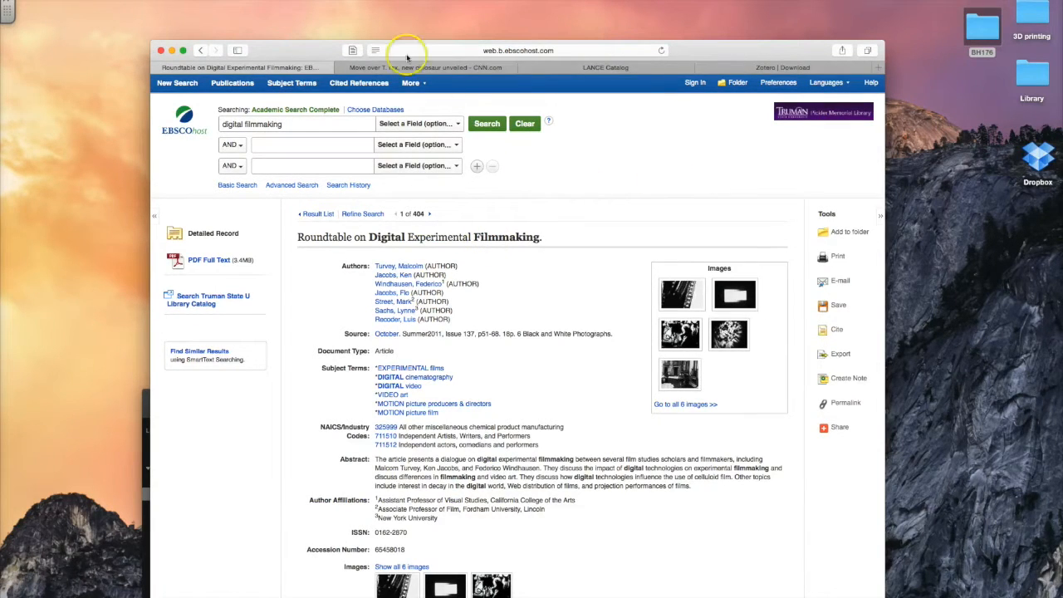
left_click(352, 51)
Step: Bring the Zotero library into view, open the saved Roundtable article's PDF and close it again
left_click_drag(304, 47, 571, 87)
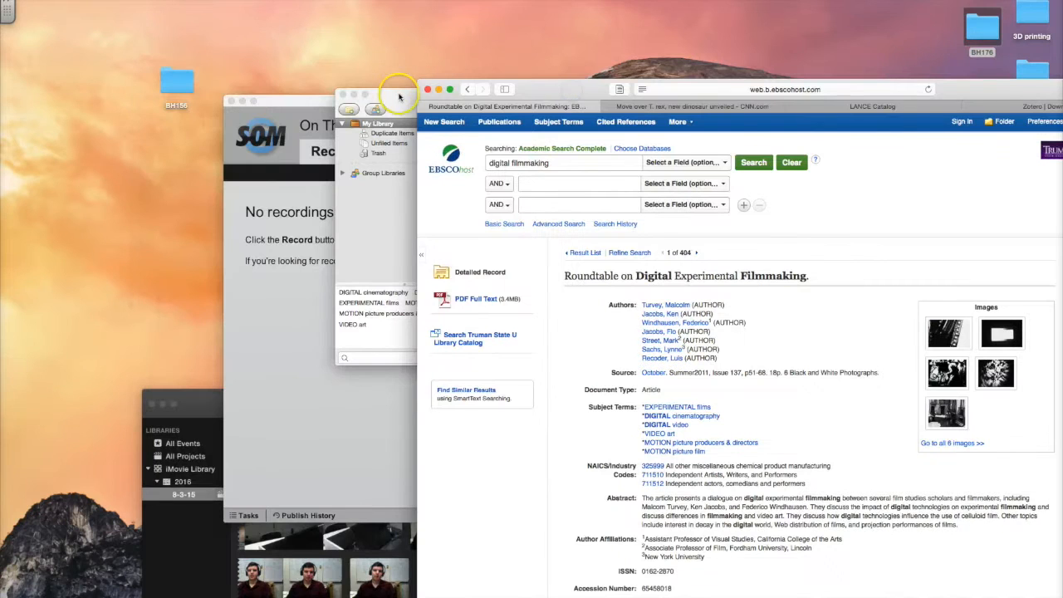
left_click_drag(399, 98, 287, 82)
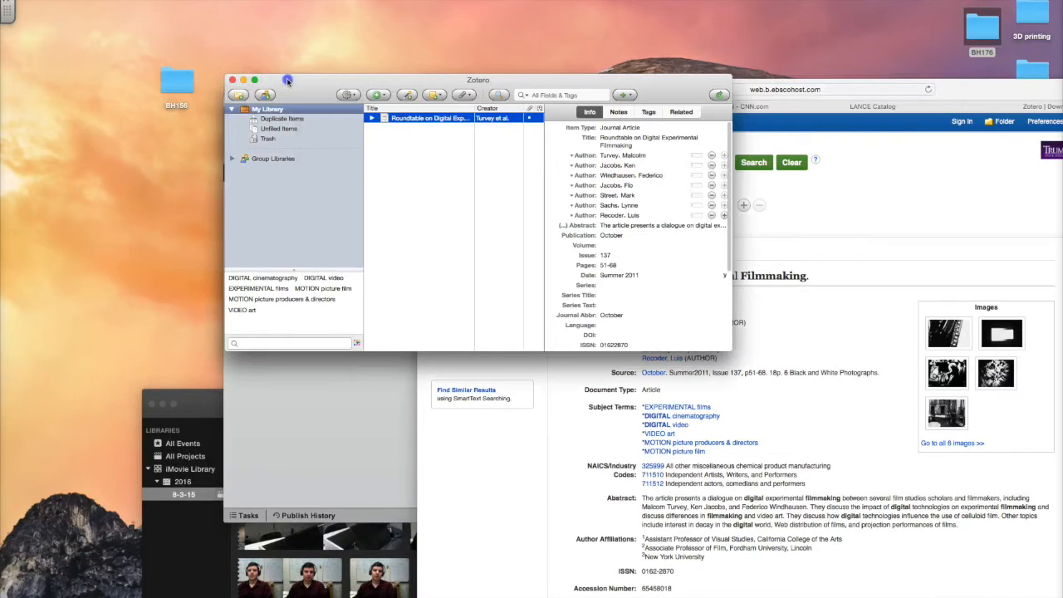
double_click(456, 119)
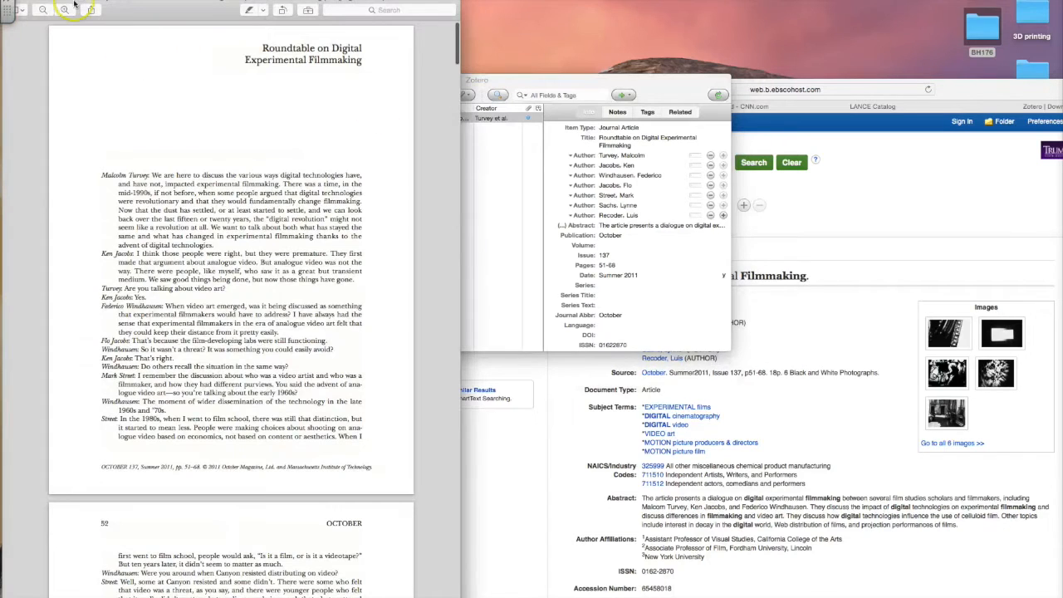
left_click_drag(52, 1, 159, 7)
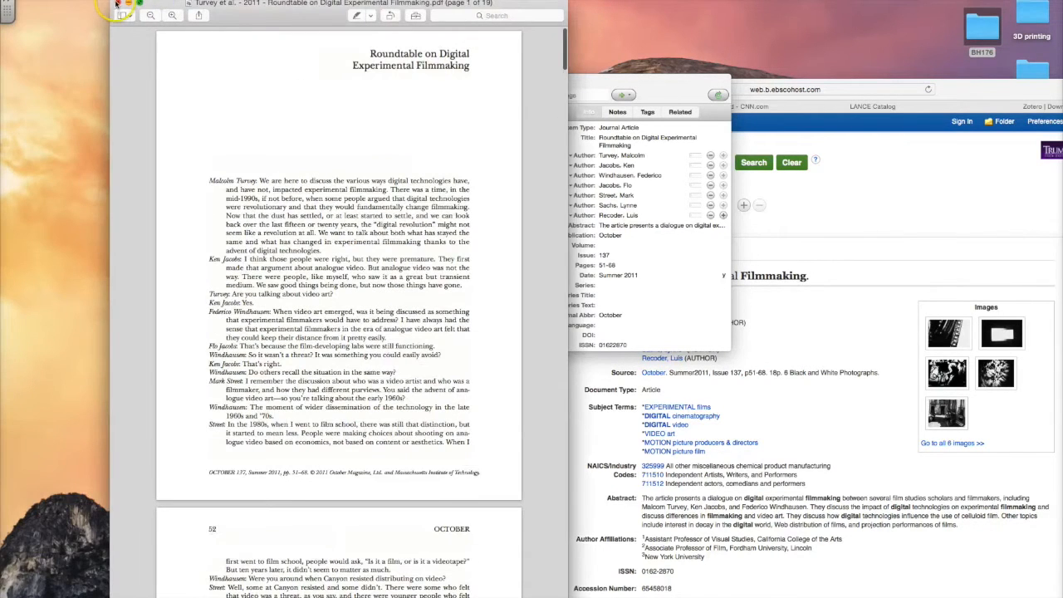
left_click(114, 5)
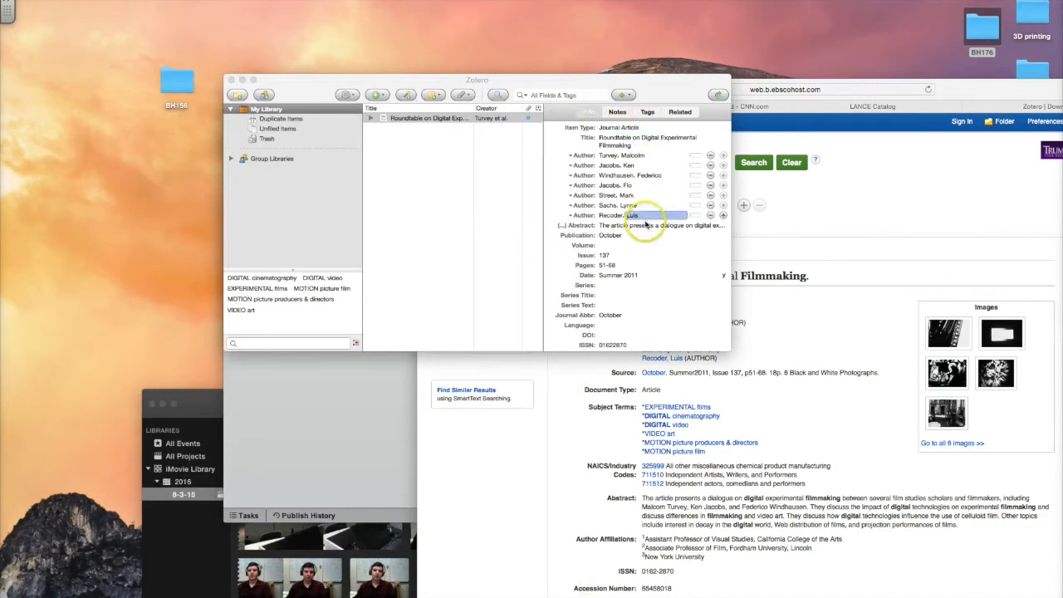
Step: Add a note reading "Page 237" to the Roundtable article and view it among the article's attached items
left_click(625, 114)
left_click(606, 130)
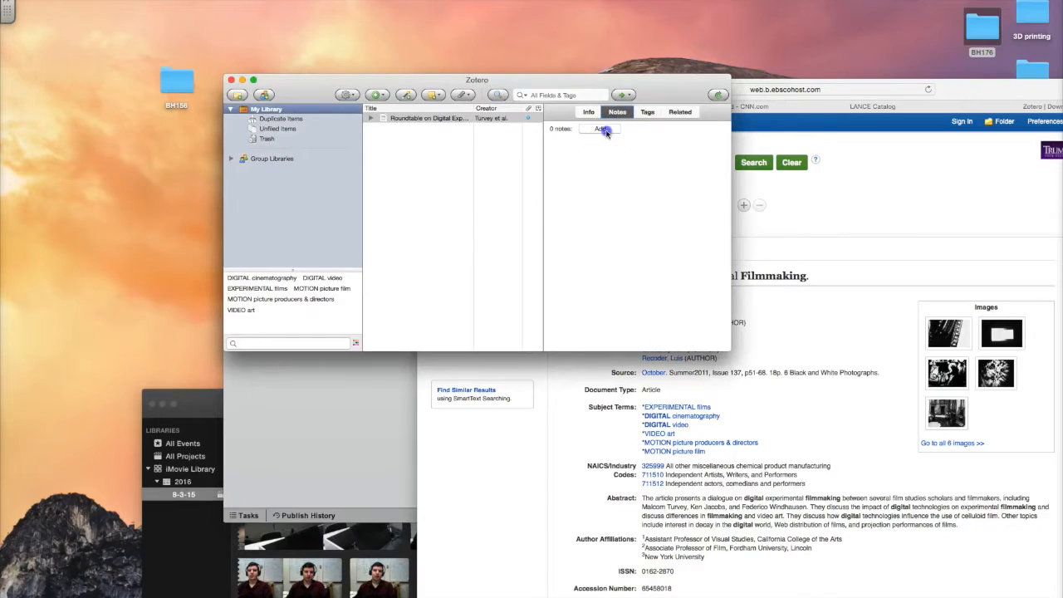
left_click(598, 175)
type("Page 237")
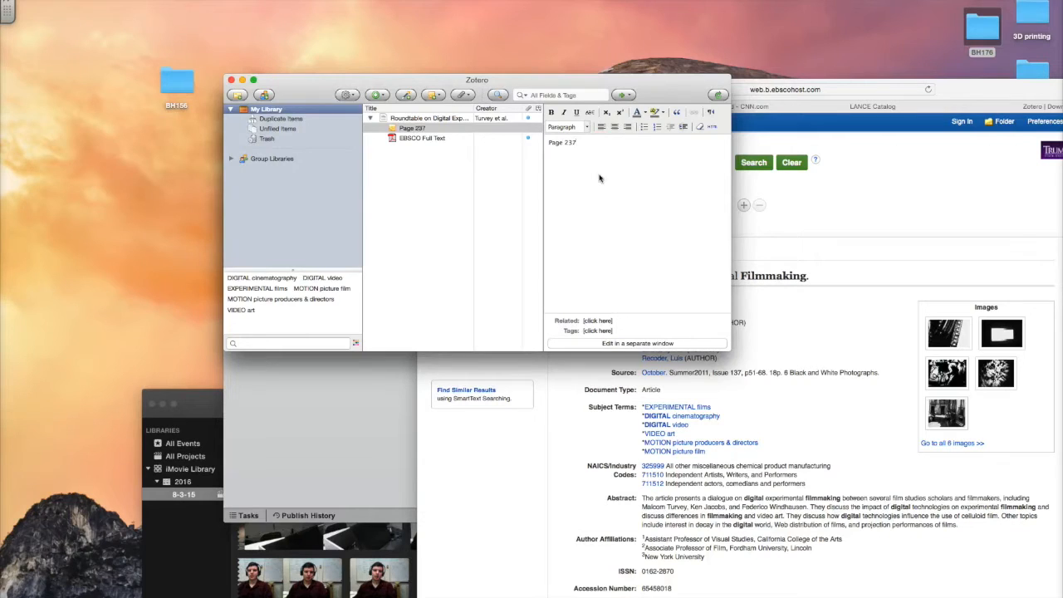
left_click(451, 190)
left_click(419, 138)
left_click(413, 128)
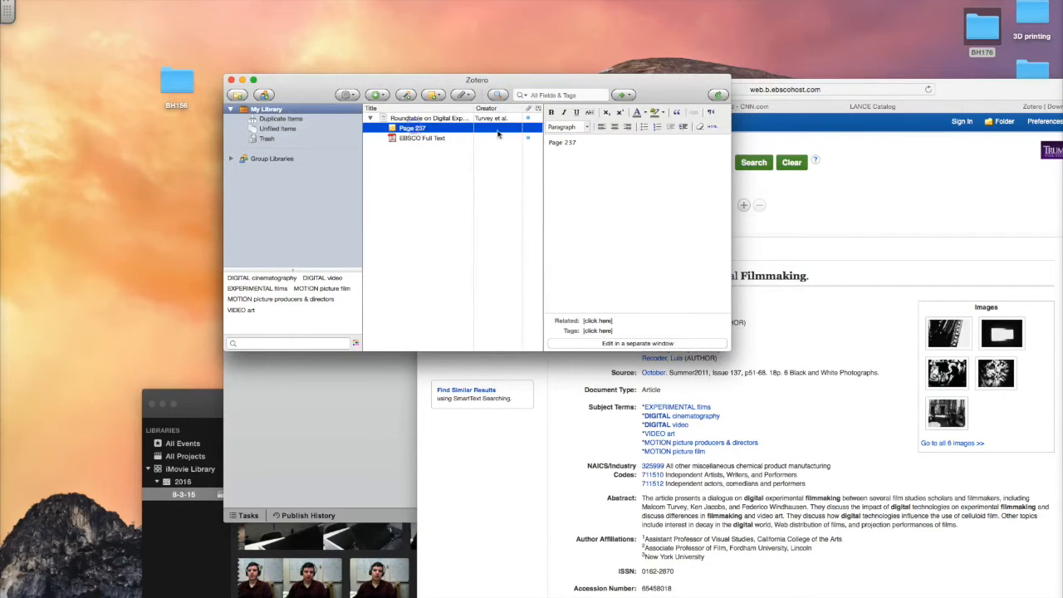
left_click(431, 119)
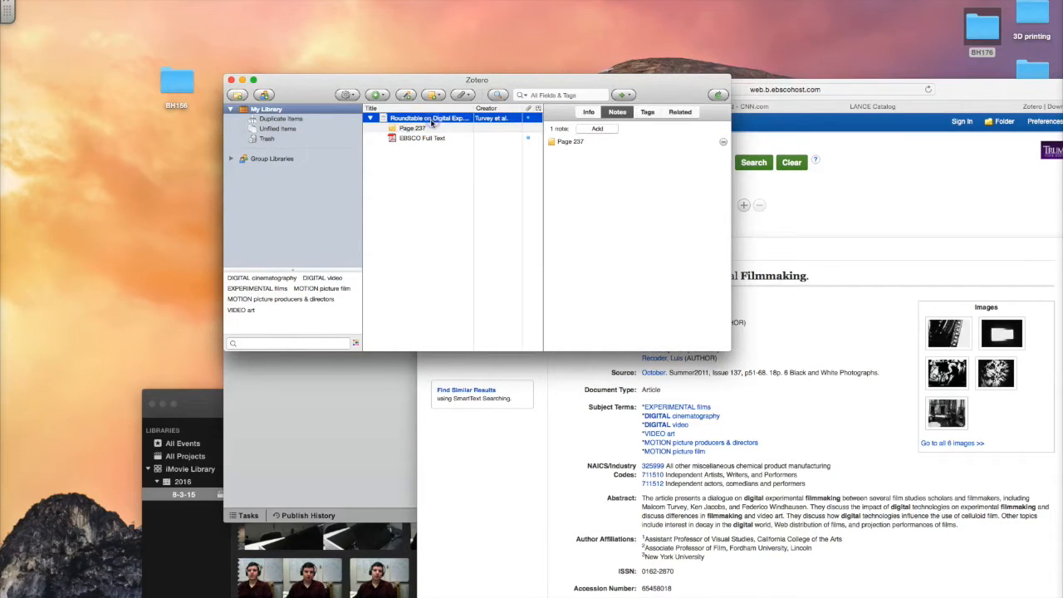
left_click(427, 128)
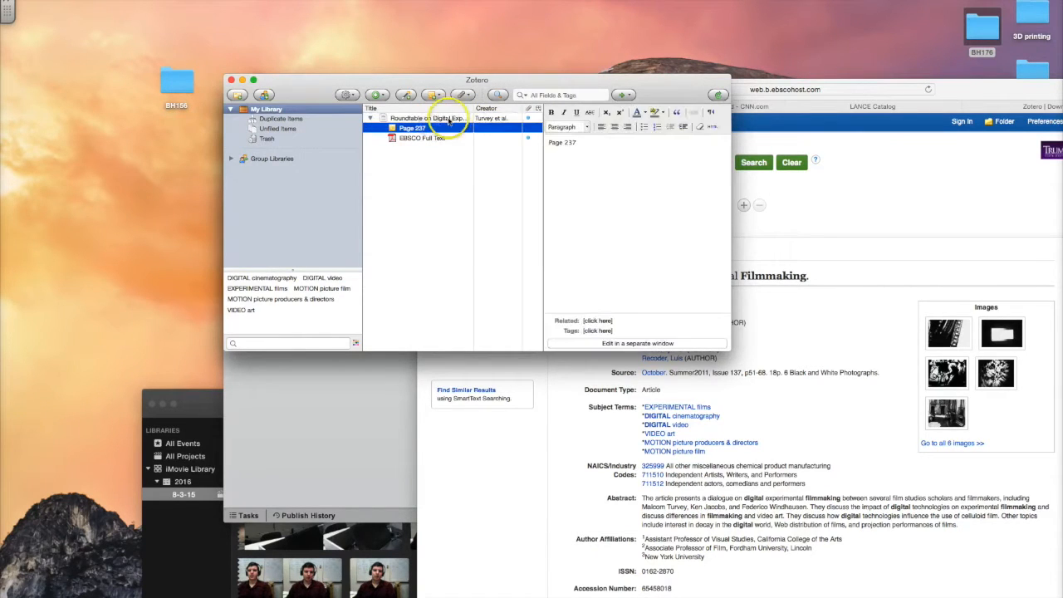
Step: Add the tag "movies" to the Roundtable article
left_click(439, 118)
left_click(650, 115)
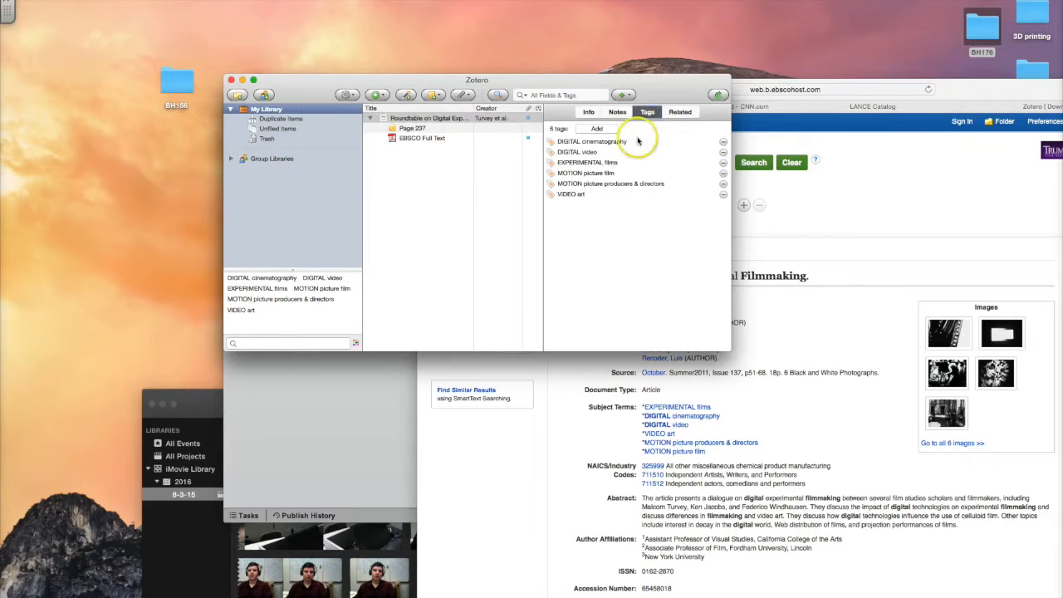
left_click(637, 142)
left_click(630, 162)
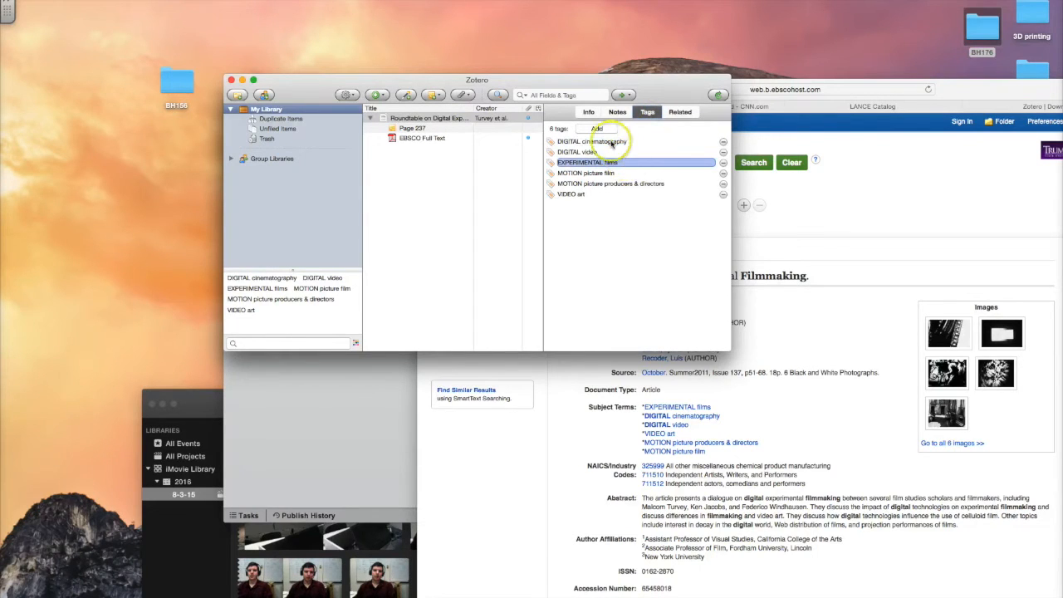
left_click(606, 134)
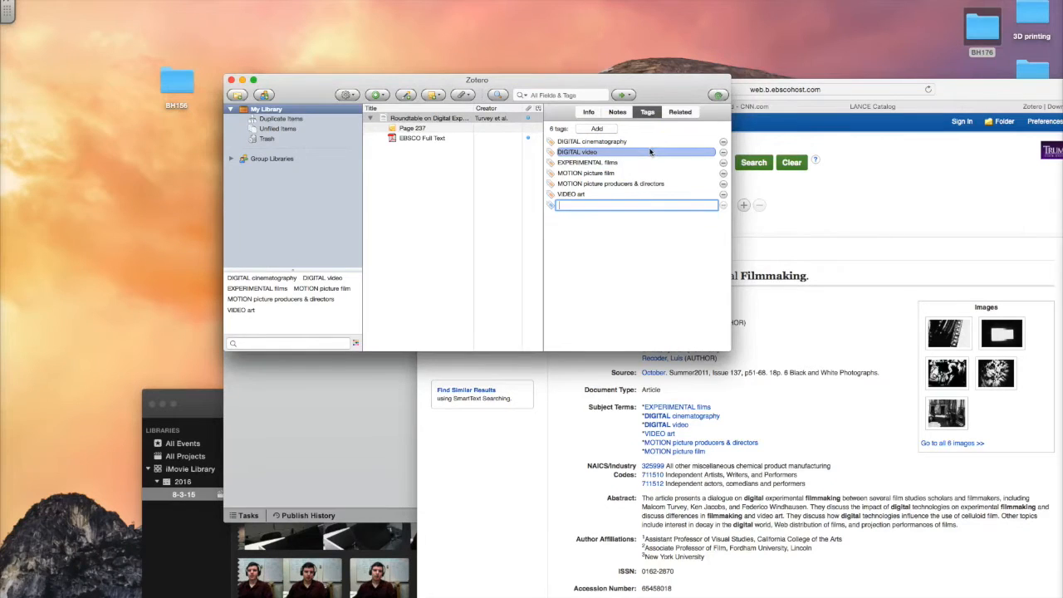
type("mo")
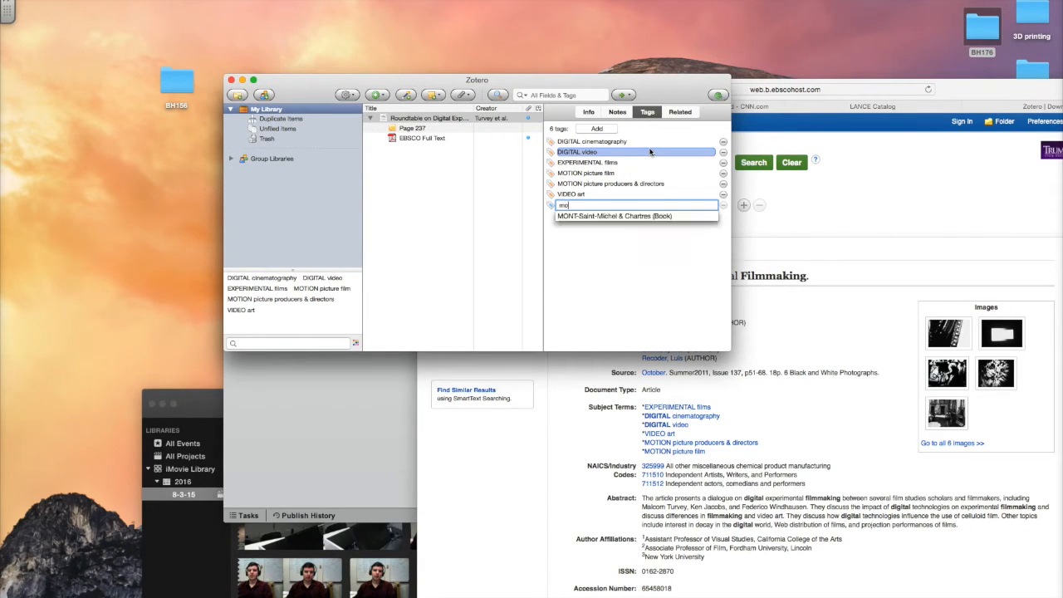
type("vies")
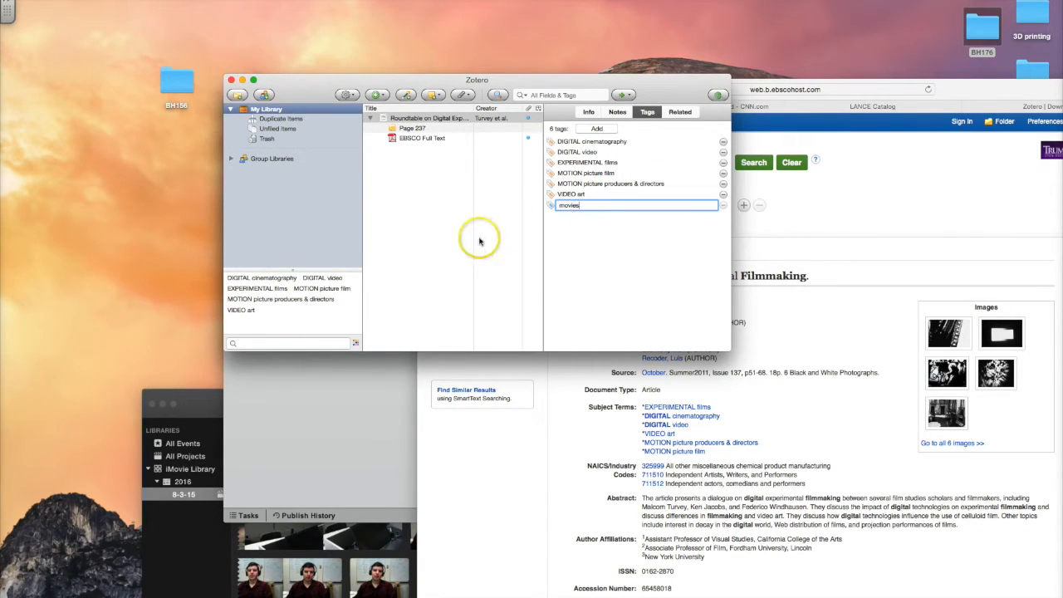
left_click(474, 238)
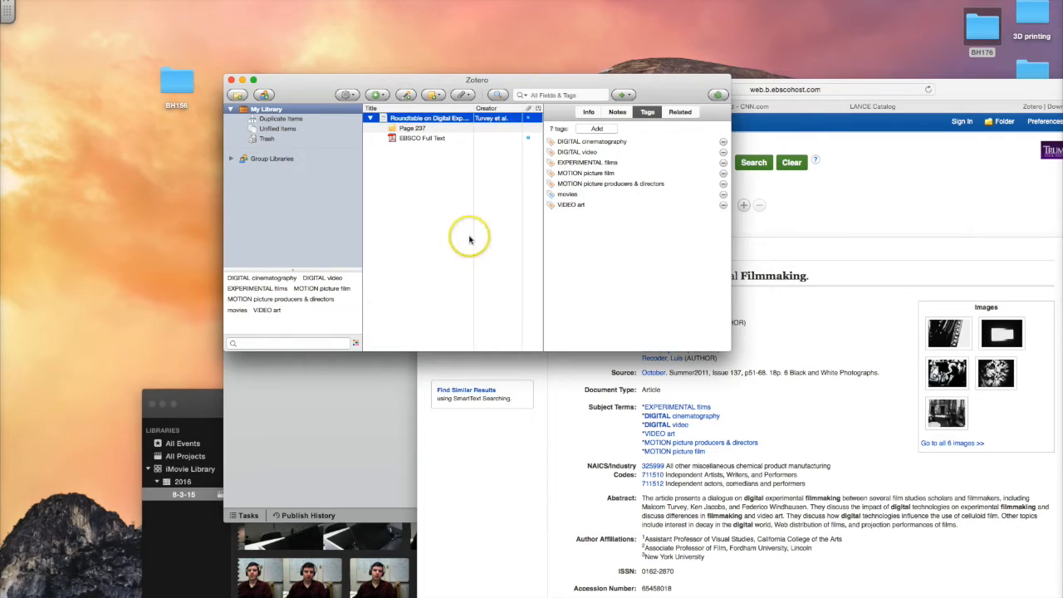
Step: Search the library for "movies" and view the Roundtable article's related items
left_click(558, 94)
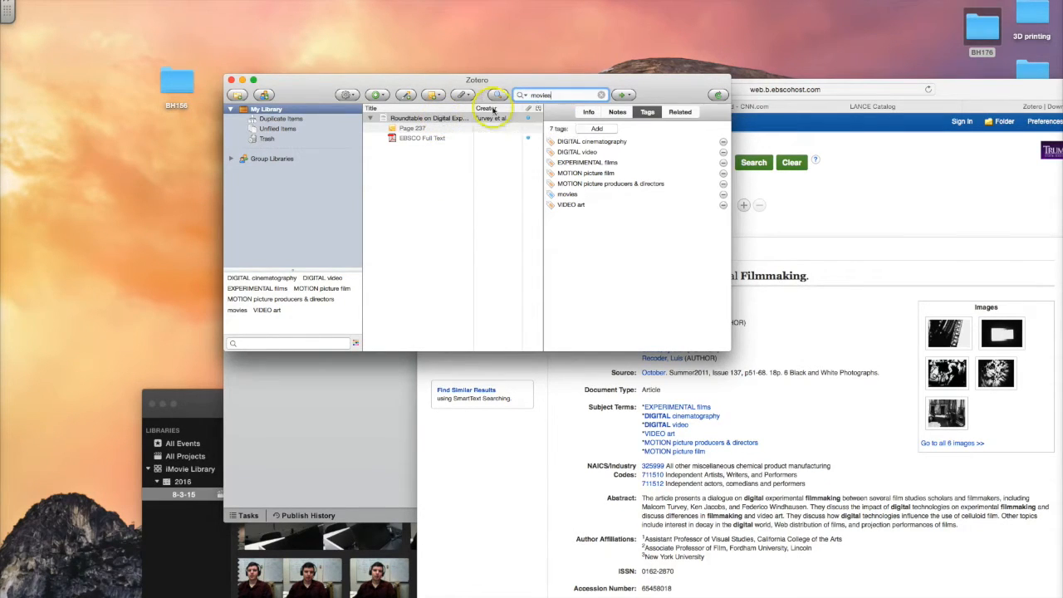
left_click(681, 113)
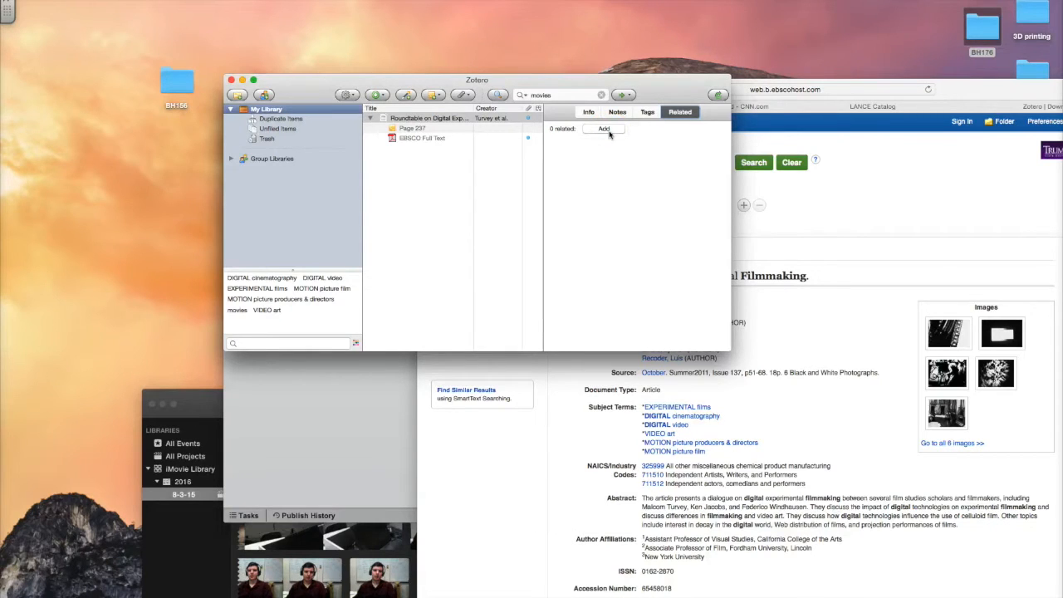
left_click(419, 185)
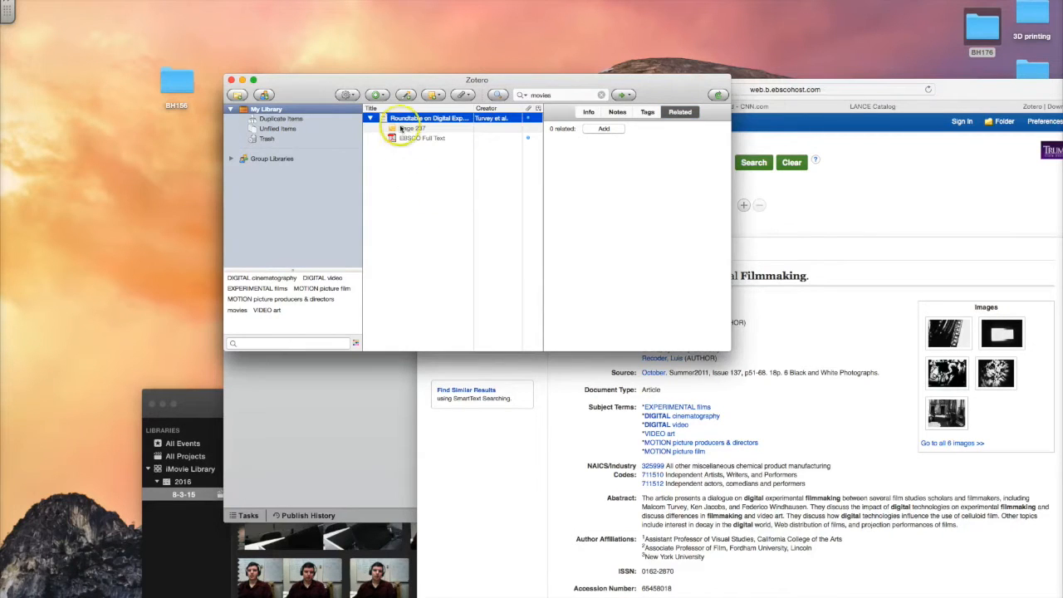
Step: Switch to Safari, go back to the EBSCOhost results list for digital filmmaking and reload it
left_click(955, 91)
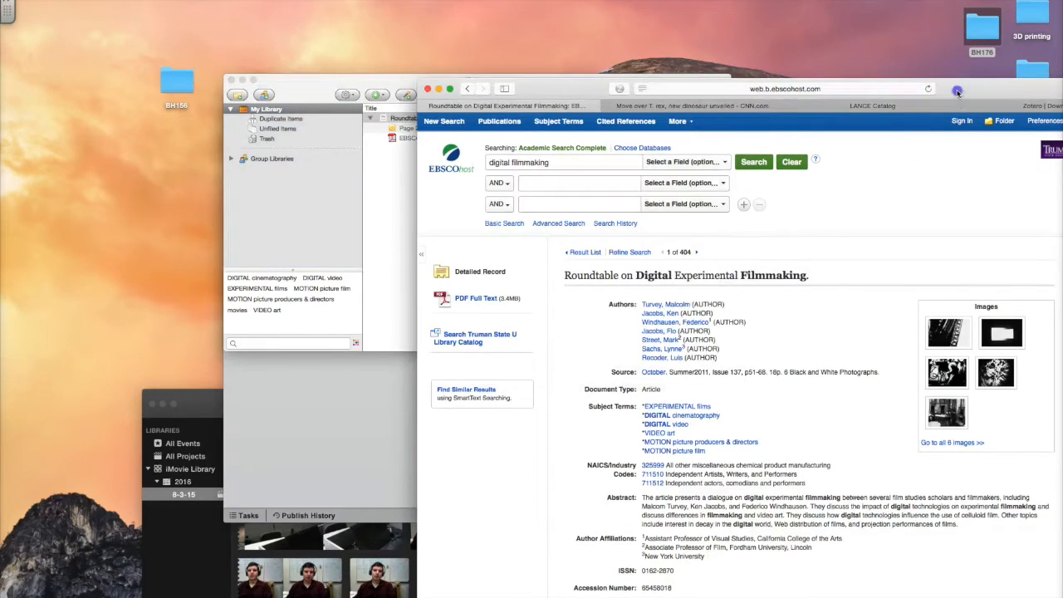
double_click(950, 92)
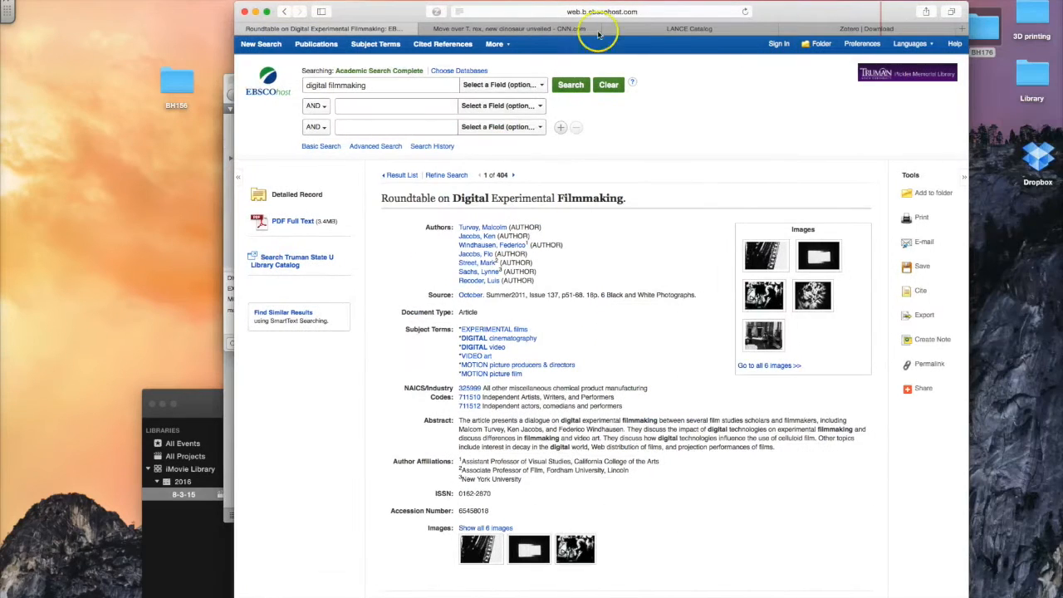
left_click(286, 12)
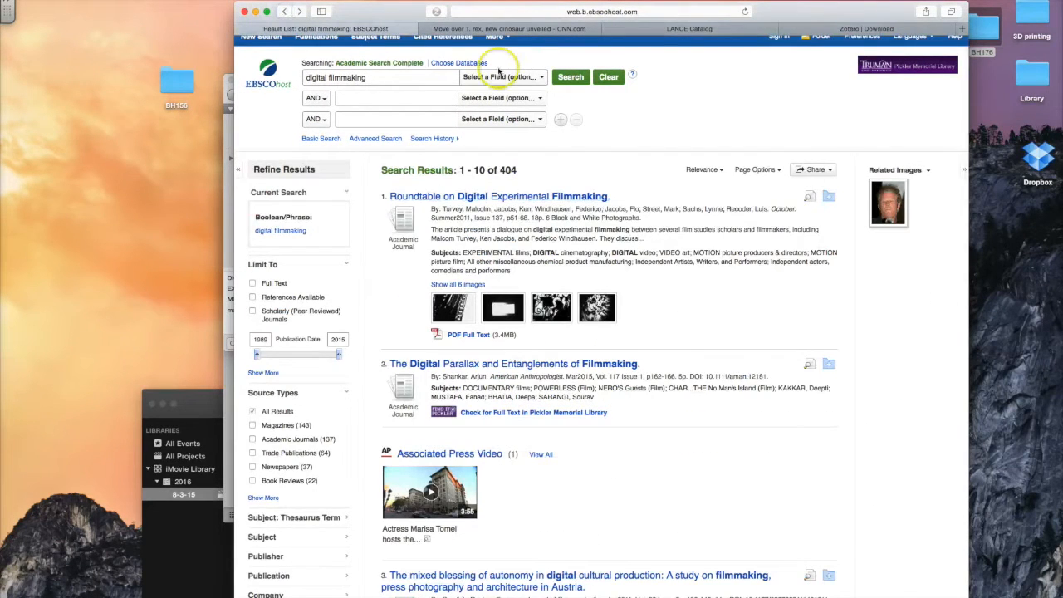
left_click(747, 12)
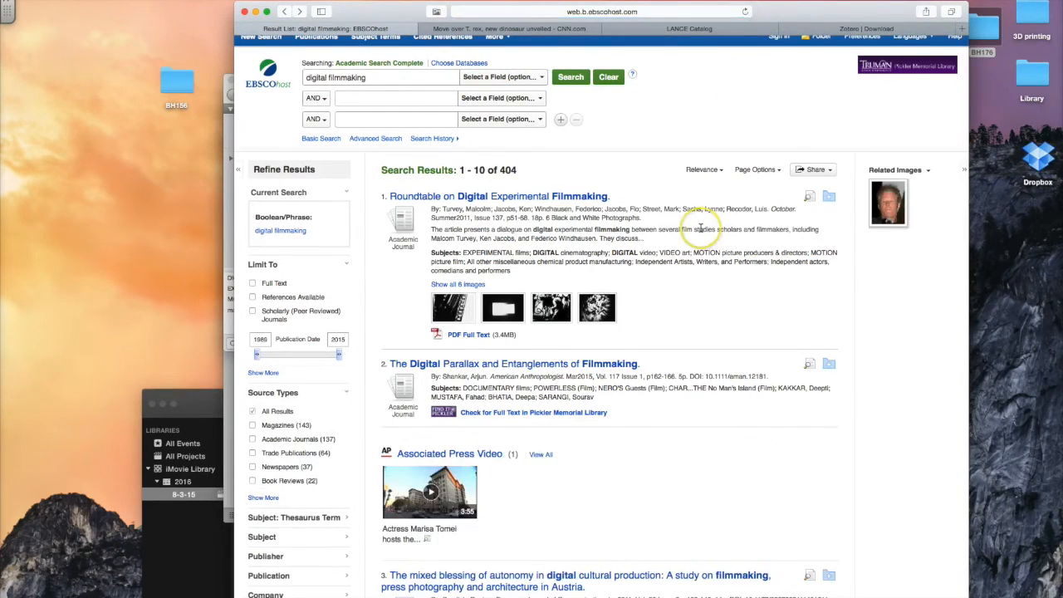
scroll(700, 229, "down", 15)
scroll(700, 229, "up", 15)
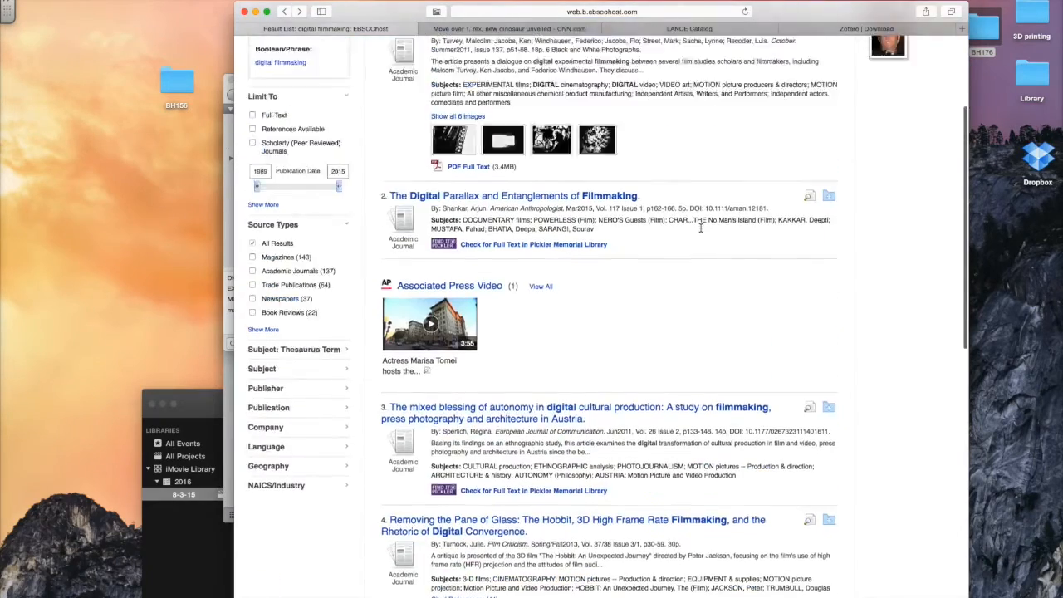
scroll(700, 228, "up", 3)
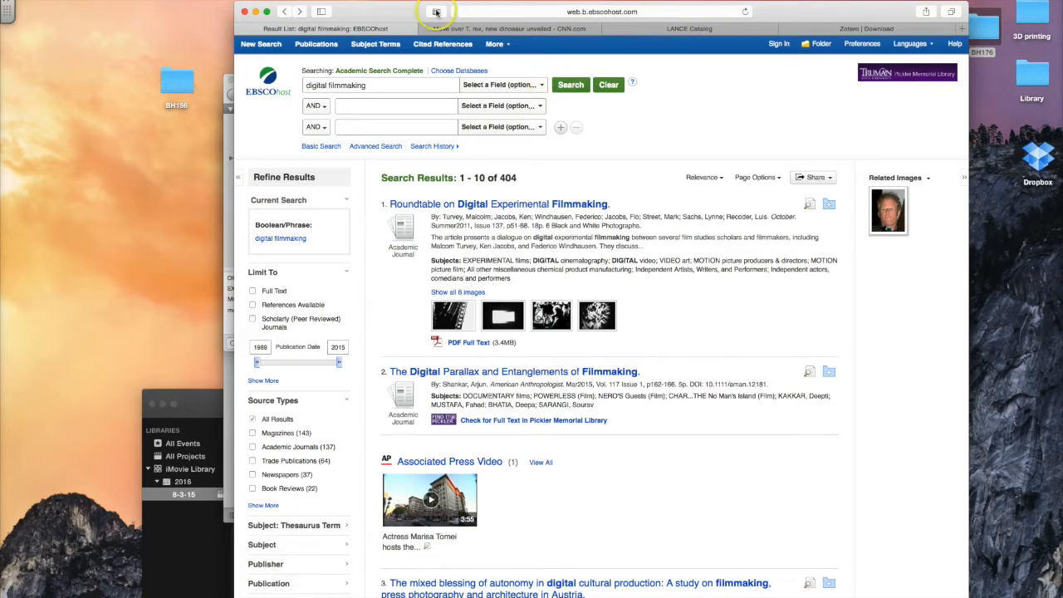
Step: Save the Digital Parallax, mixed blessing of autonomy, Community filmmaking, African Cinema and Hispanism's Digital Turn articles from the results to the Zotero library
left_click(437, 12)
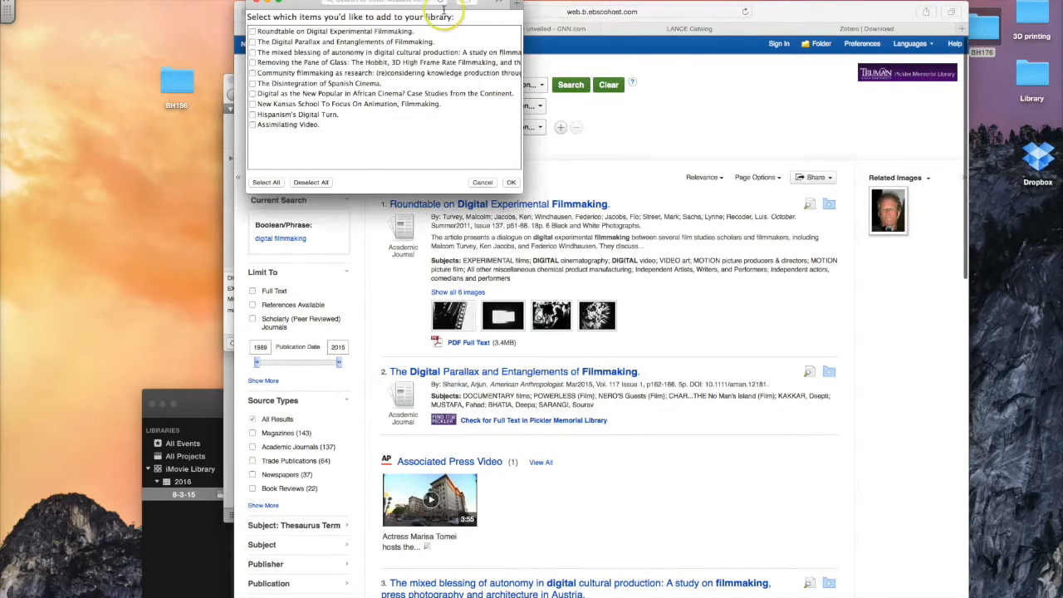
left_click_drag(488, 3, 507, 26)
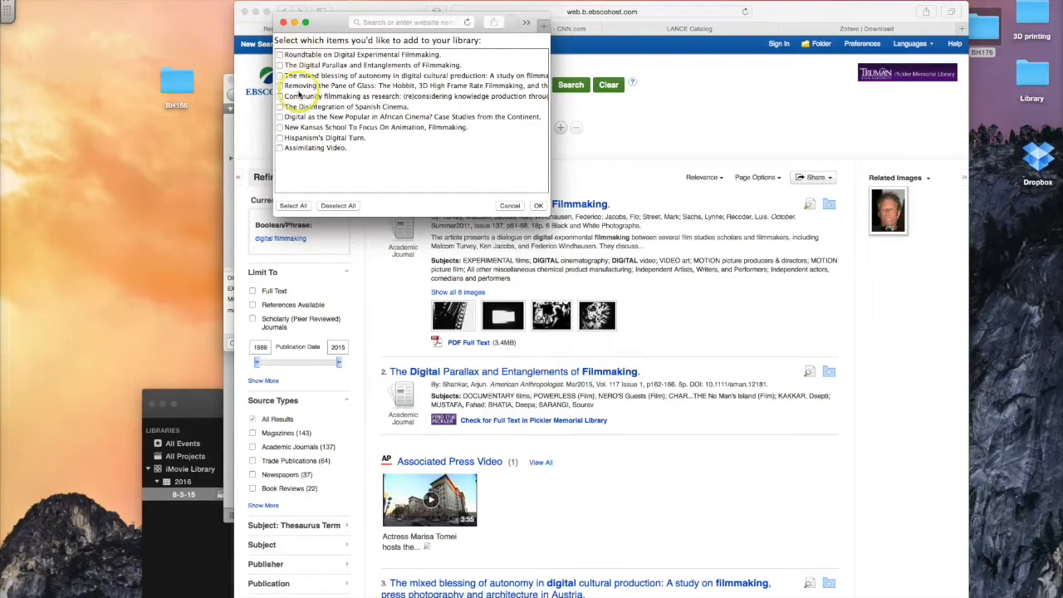
left_click(279, 54)
scroll(280, 58, "right", 1)
scroll(323, 66, "left", 1)
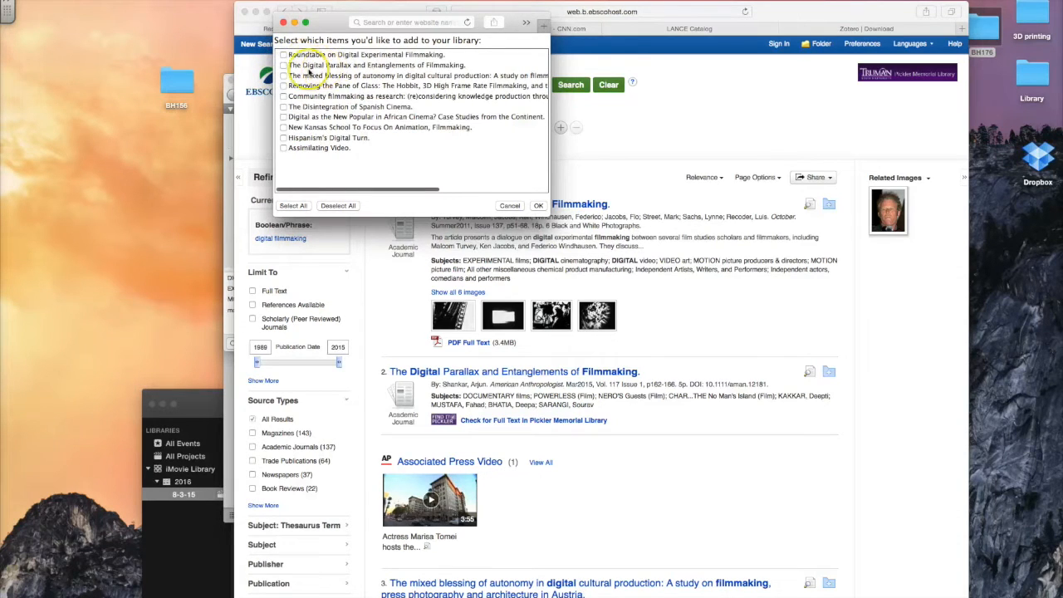
left_click(279, 96)
left_click(279, 117)
left_click(280, 138)
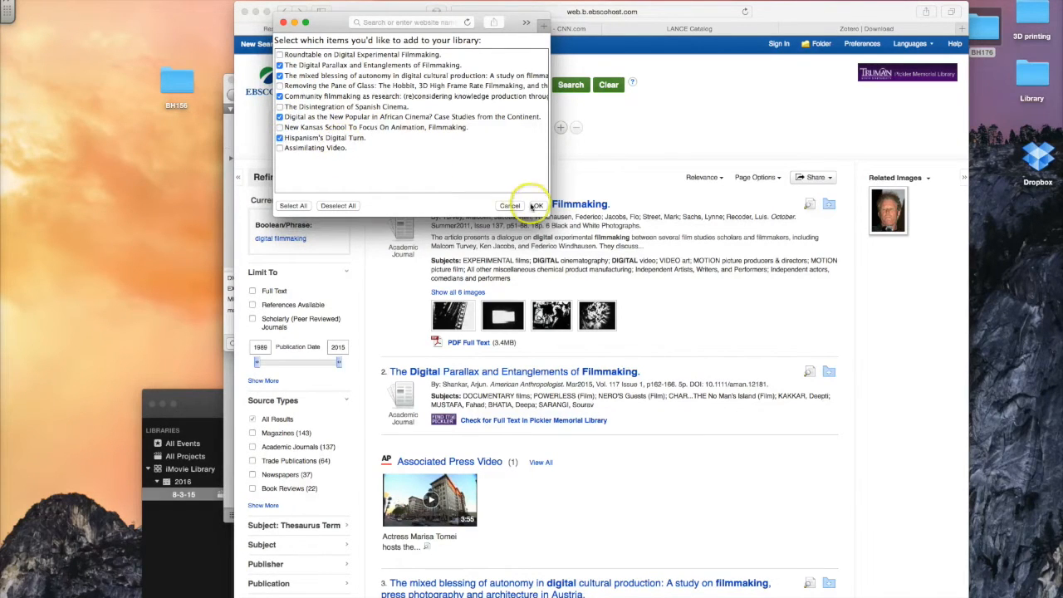
left_click(539, 206)
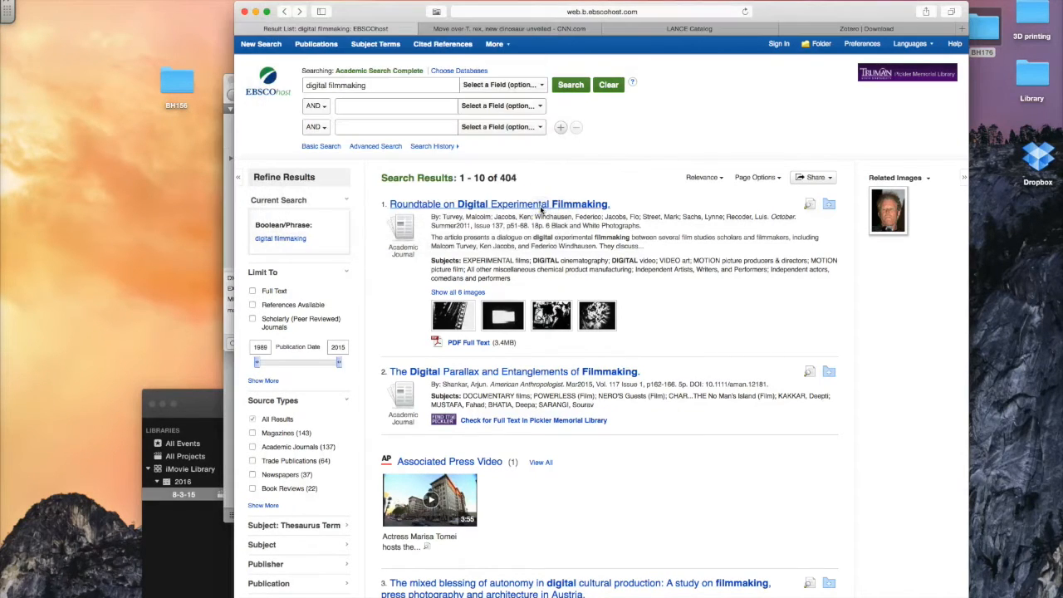
Step: Switch to Zotero and examine the bibliographic details of the Hispanism's Digital Turn, Digital Parallax and mixed blessing articles
left_click_drag(388, 12, 509, 12)
left_click(301, 87)
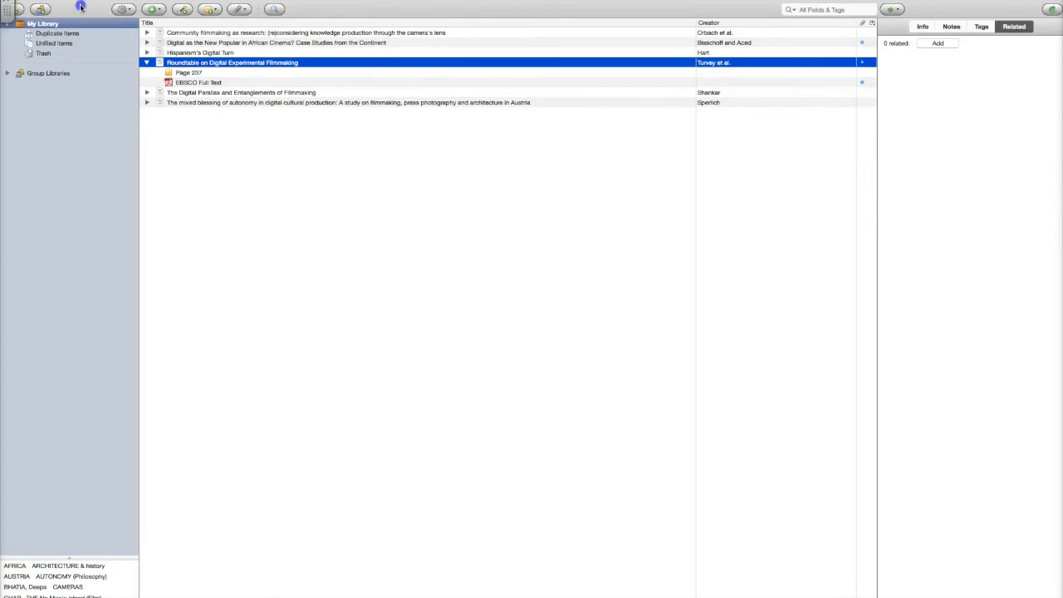
double_click(81, 7)
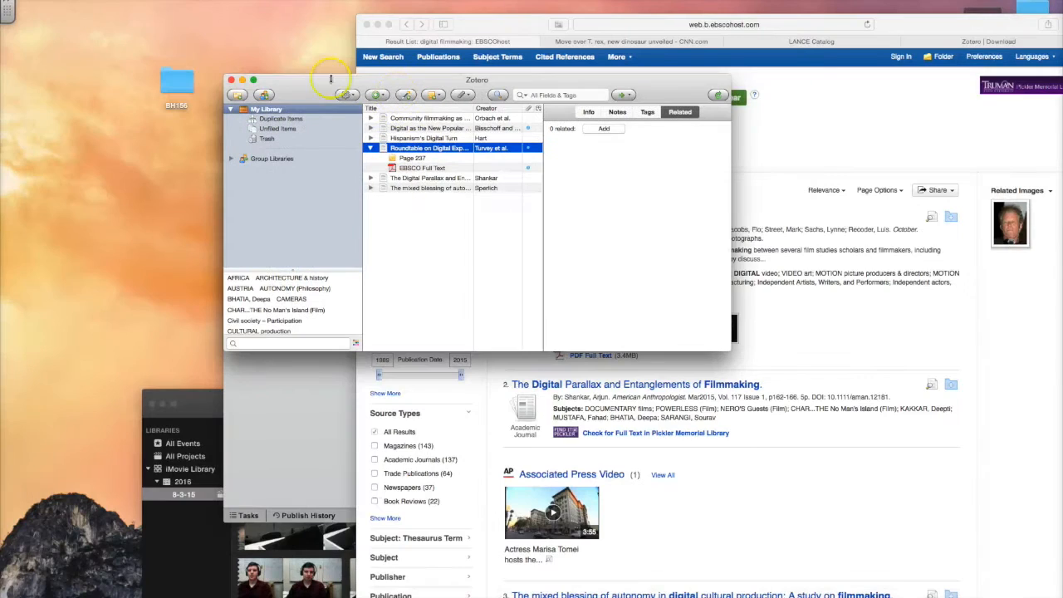
left_click(416, 139)
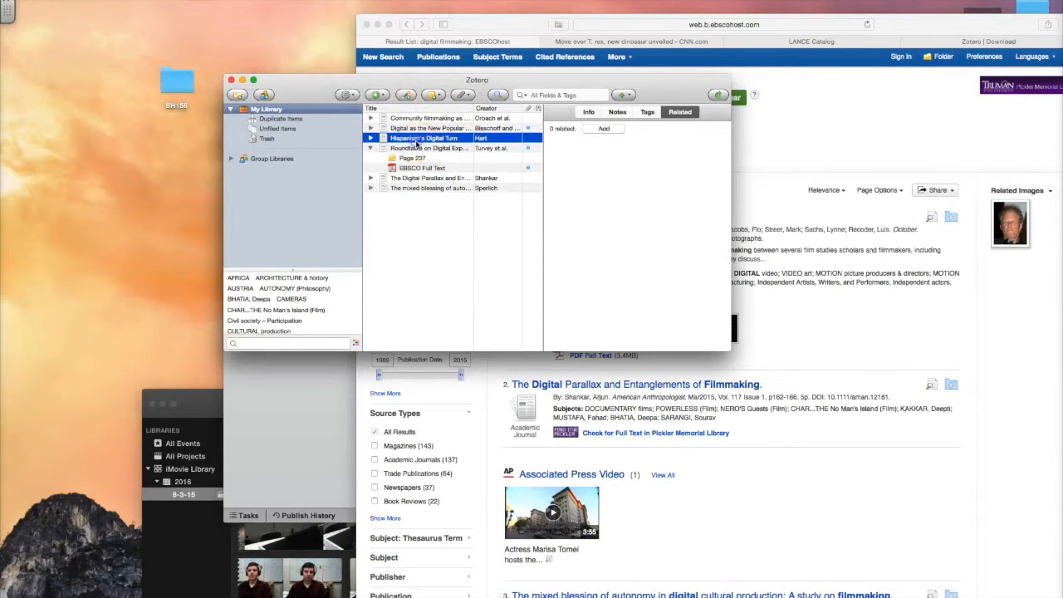
left_click(590, 112)
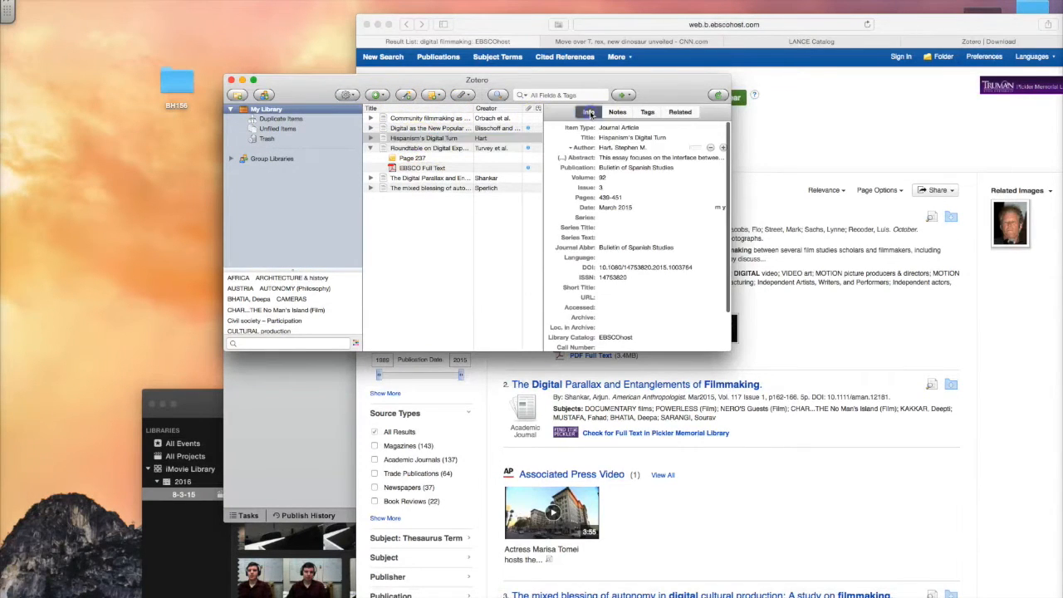
left_click(429, 148)
left_click(421, 180)
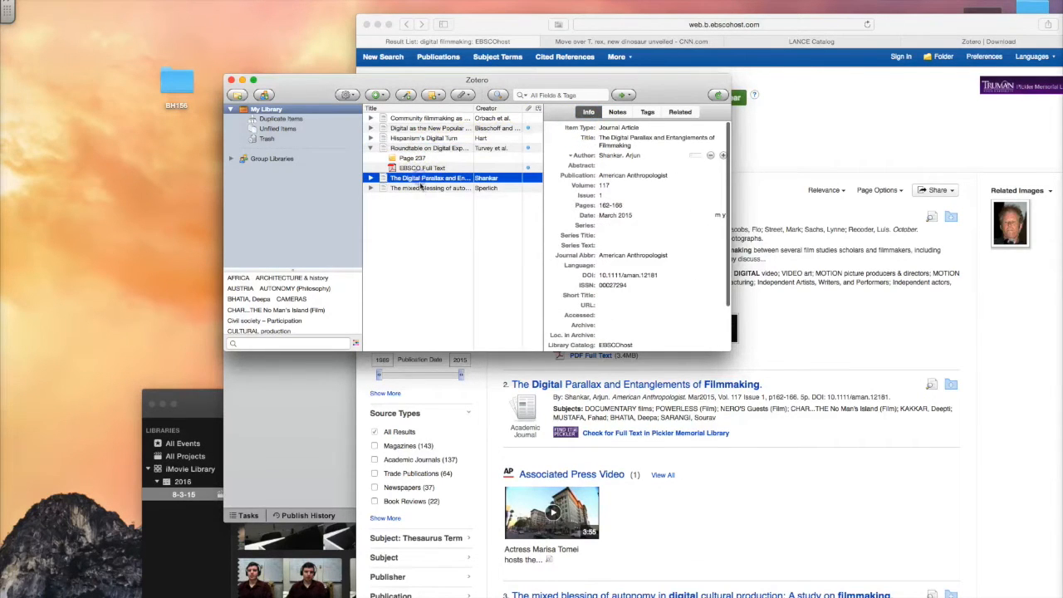
left_click(421, 189)
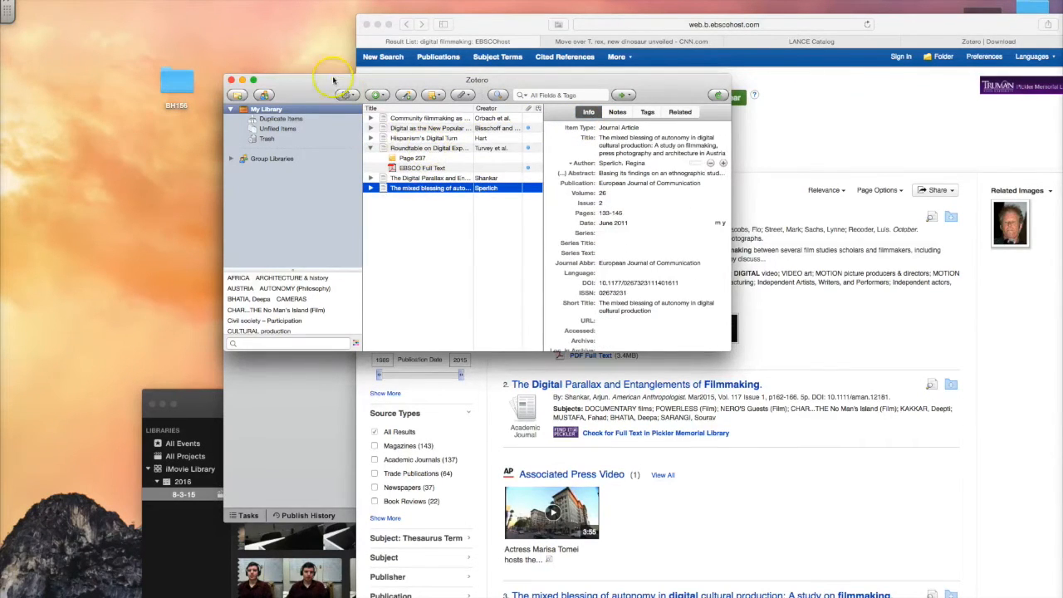
Step: Create a blank Artwork item in the library and look at its entry fields and the attachment options
left_click_drag(321, 87, 160, 98)
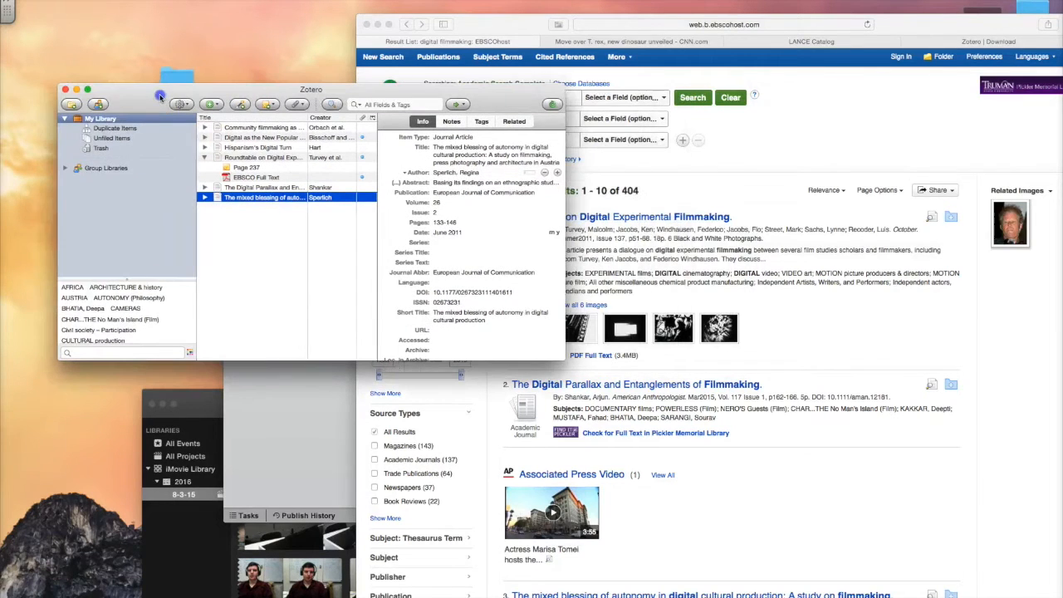
left_click(216, 105)
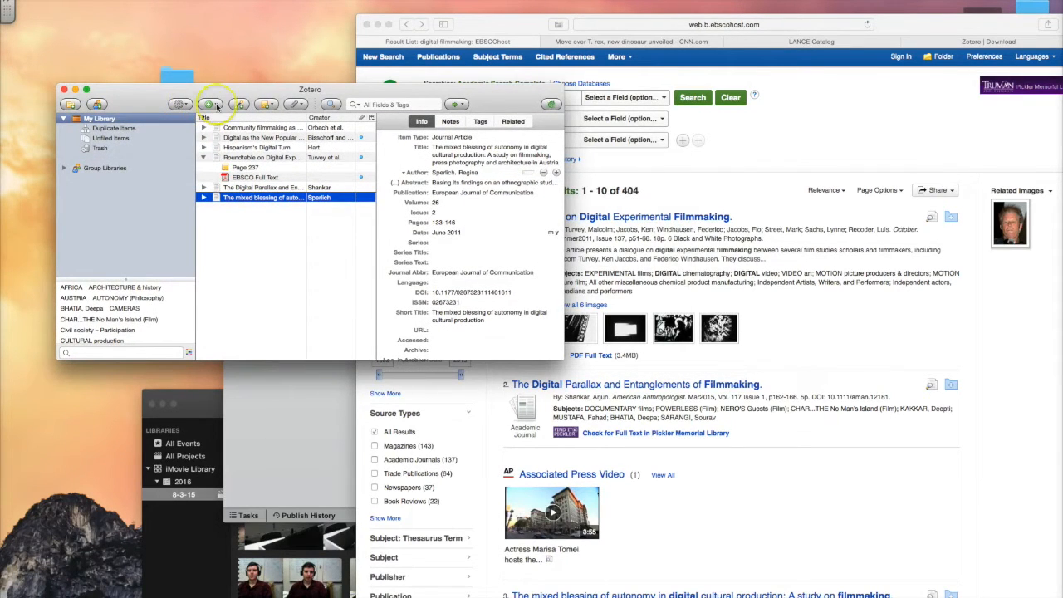
left_click(216, 105)
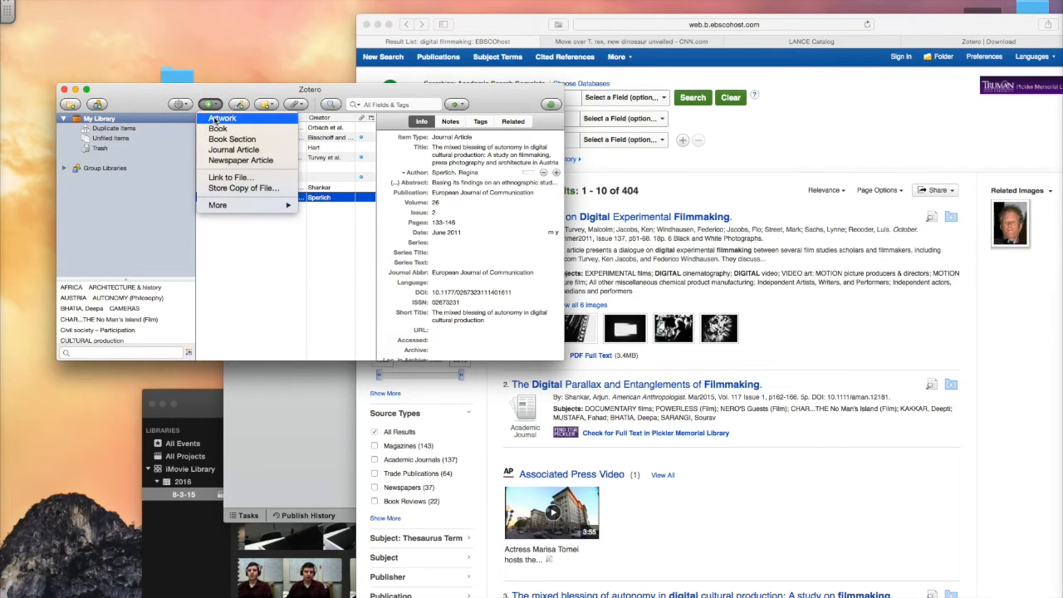
left_click(216, 122)
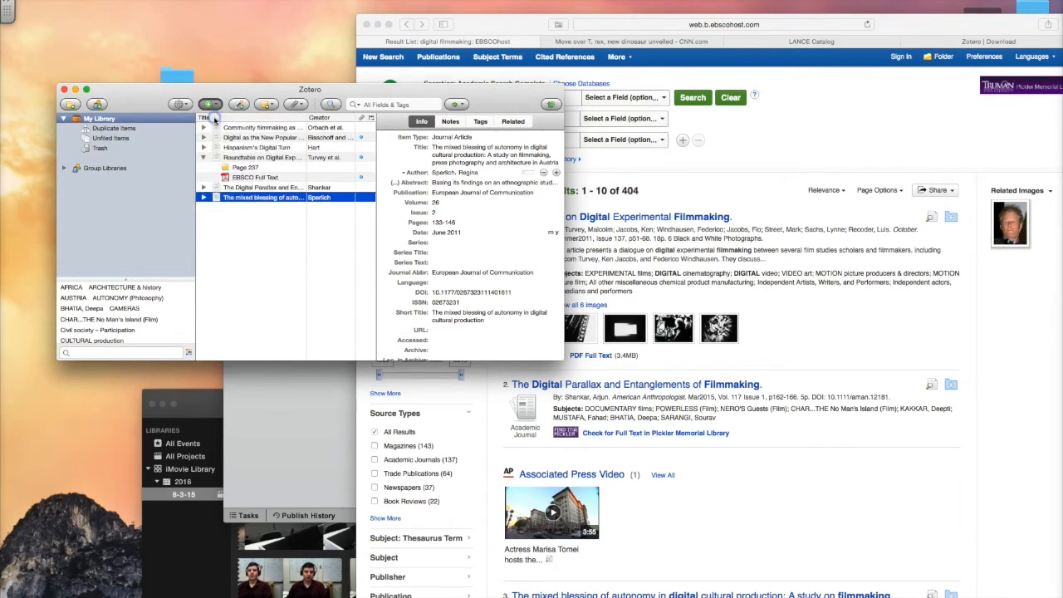
left_click(445, 154)
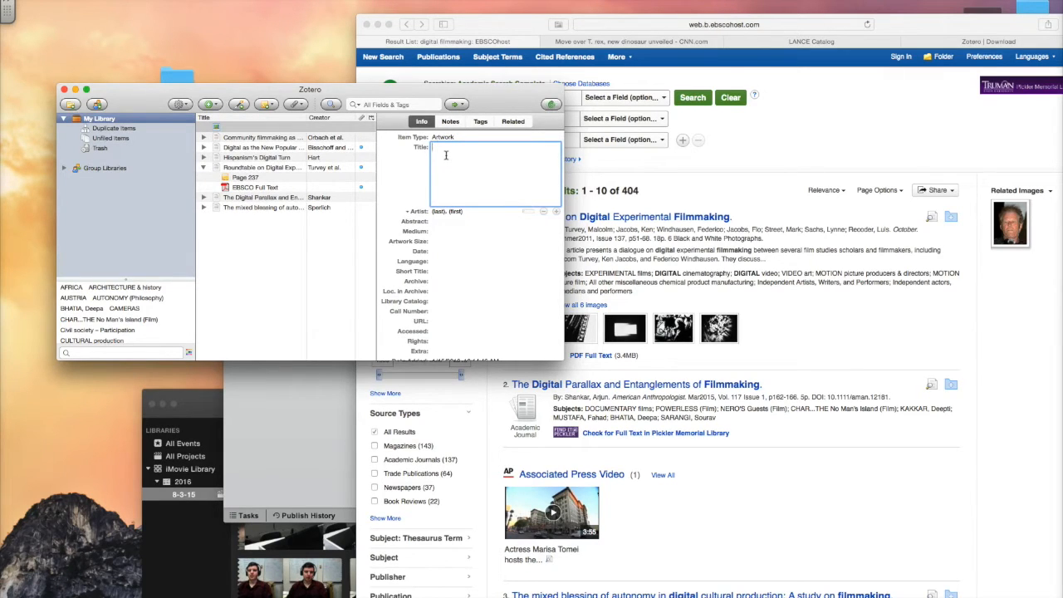
left_click(444, 218)
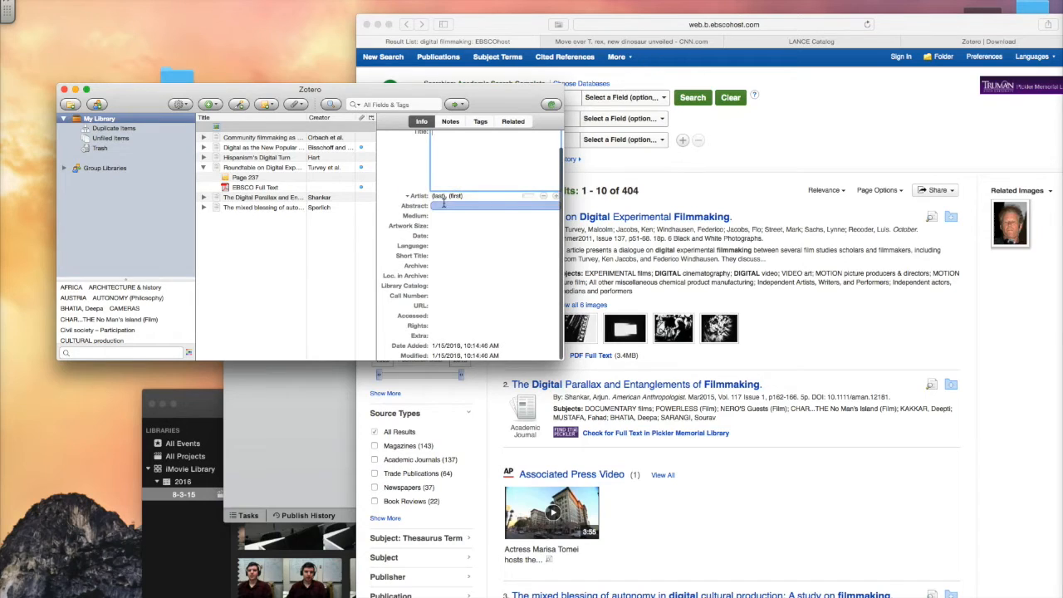
left_click(298, 105)
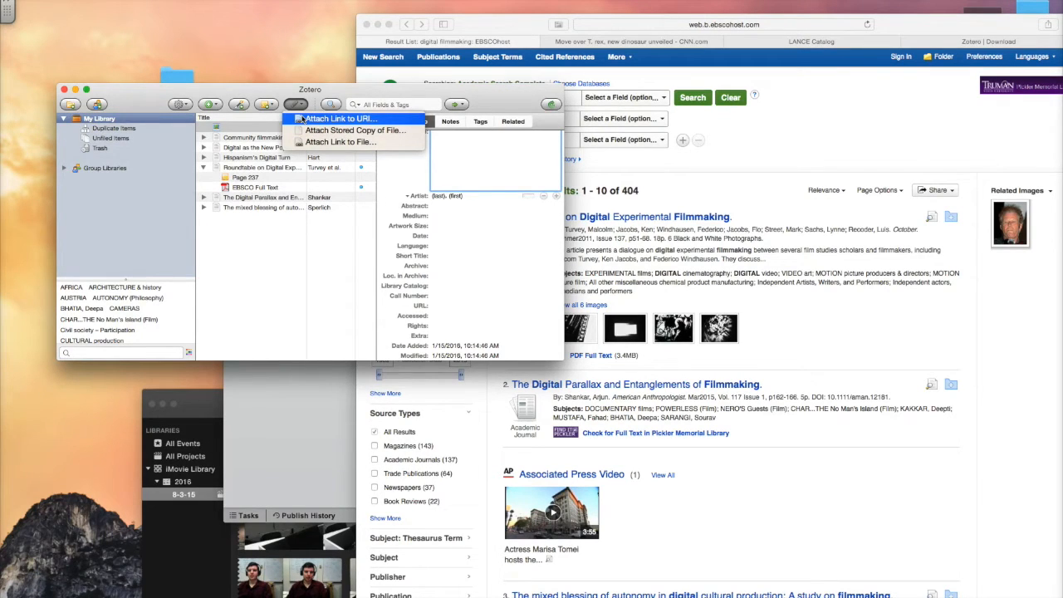
left_click(278, 91)
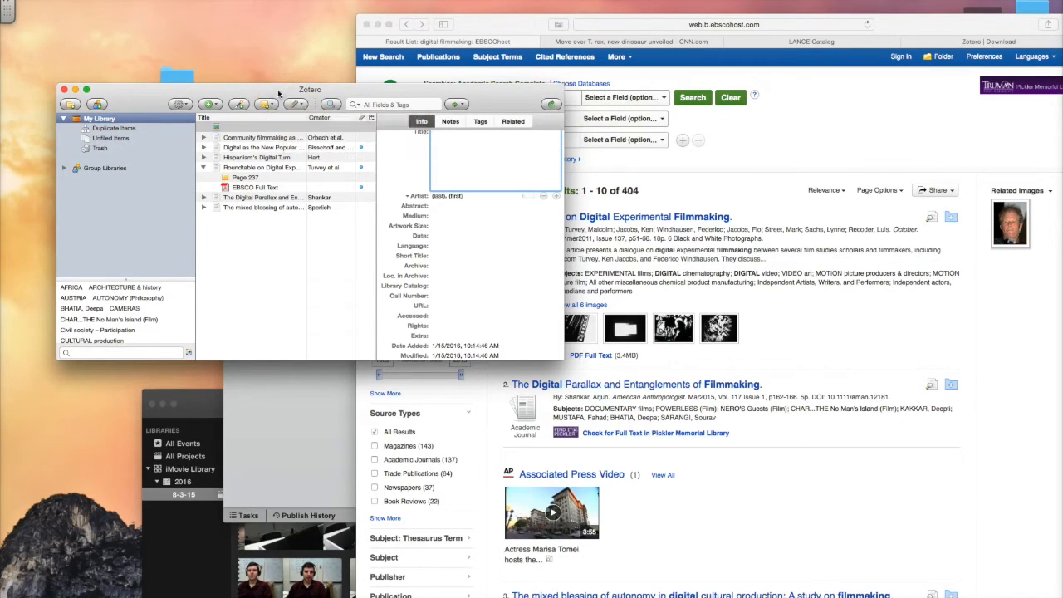
Step: Switch to Safari and save the CNN article "Move over T. rex, new dinosaur unveiled" to the Zotero library
left_click(616, 43)
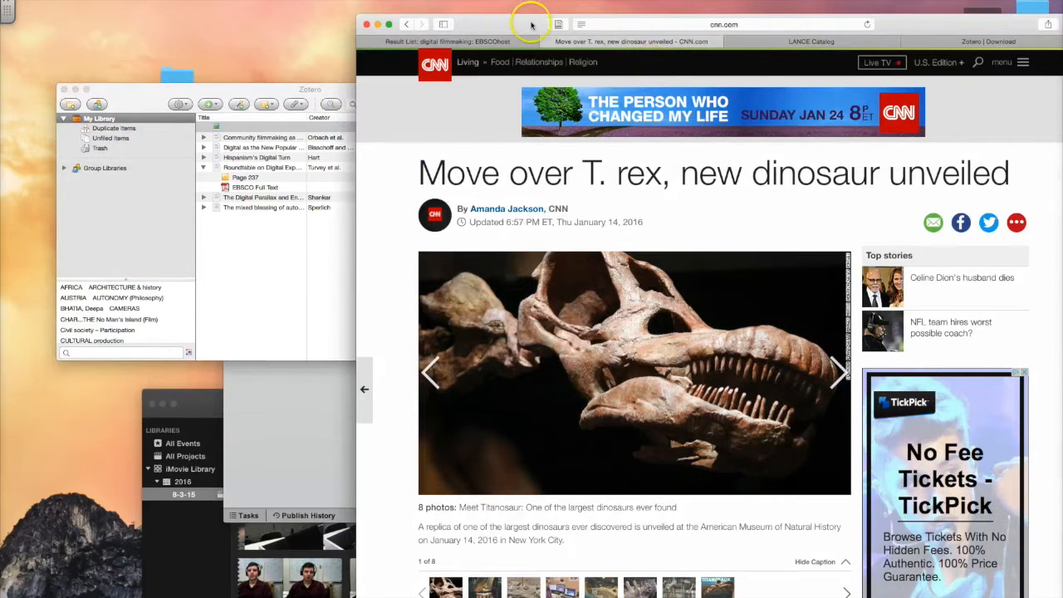
left_click_drag(517, 20, 455, 1)
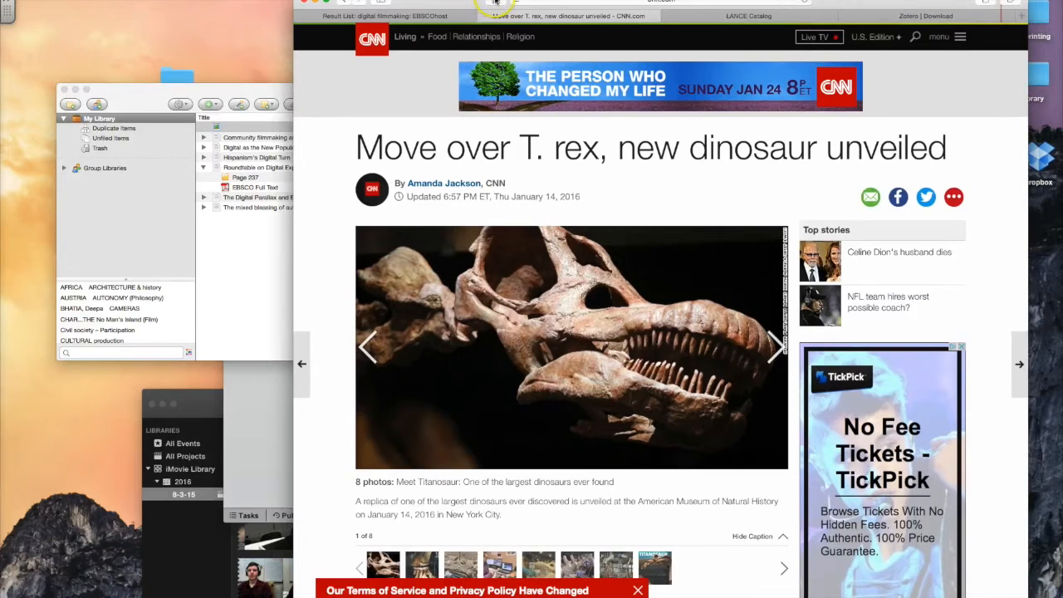
left_click(495, 3)
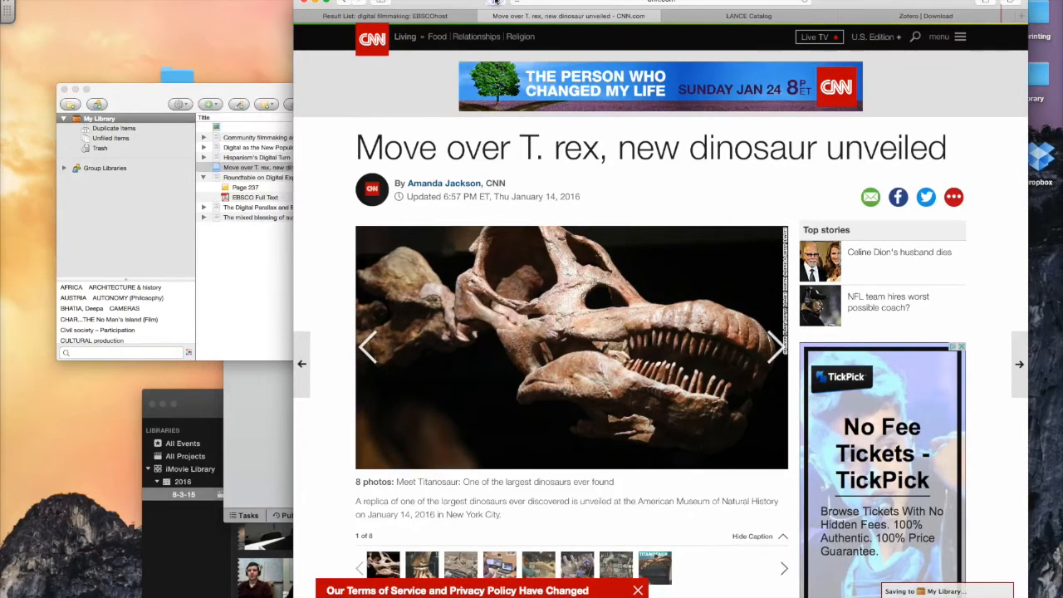
Step: Review the saved CNN web page's details in Zotero and enter 1/15 as its date
left_click(232, 89)
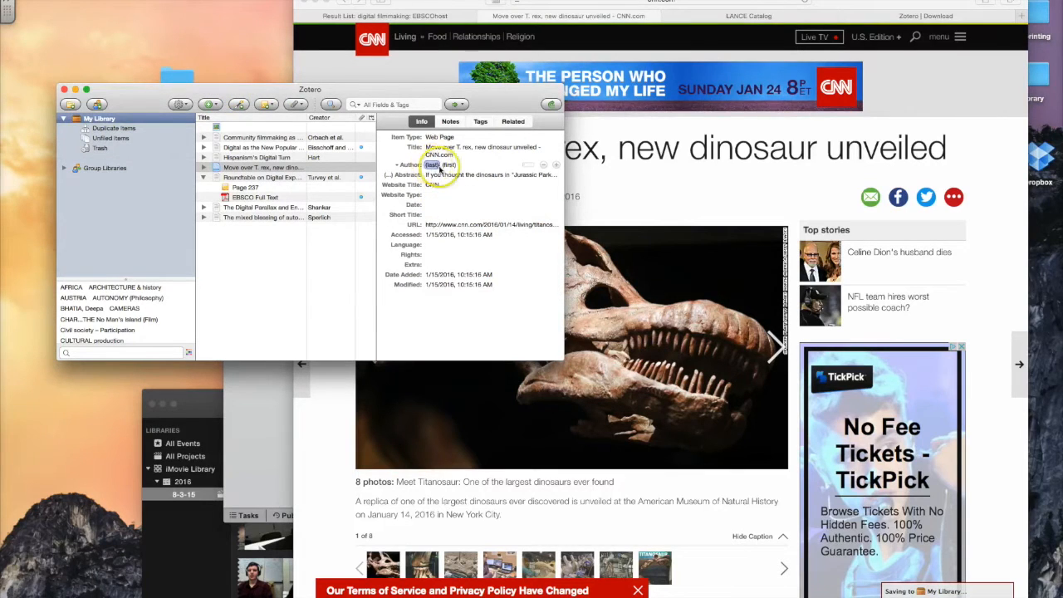
left_click(447, 166)
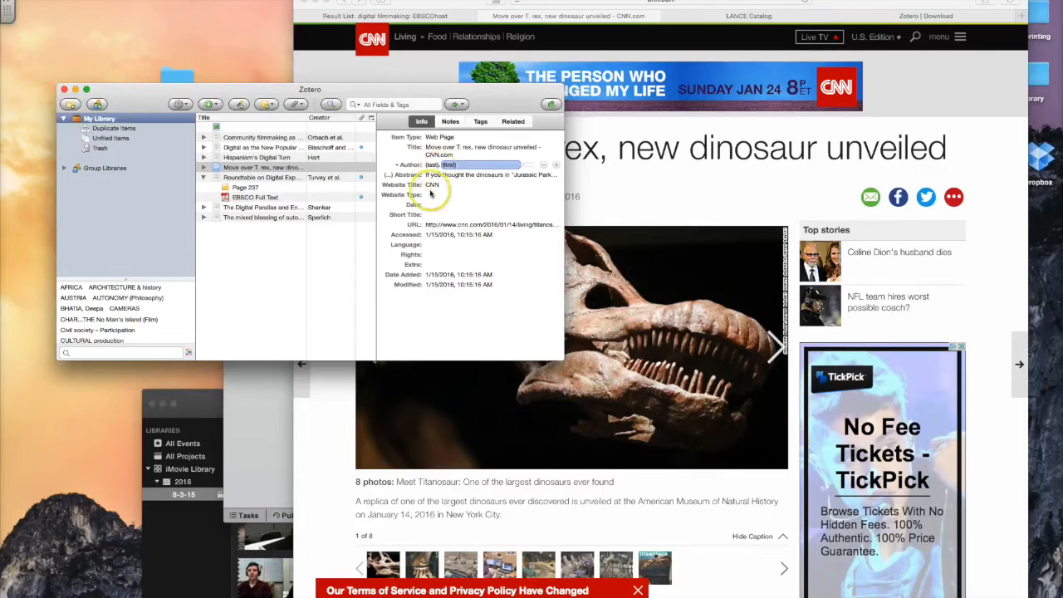
left_click(440, 208)
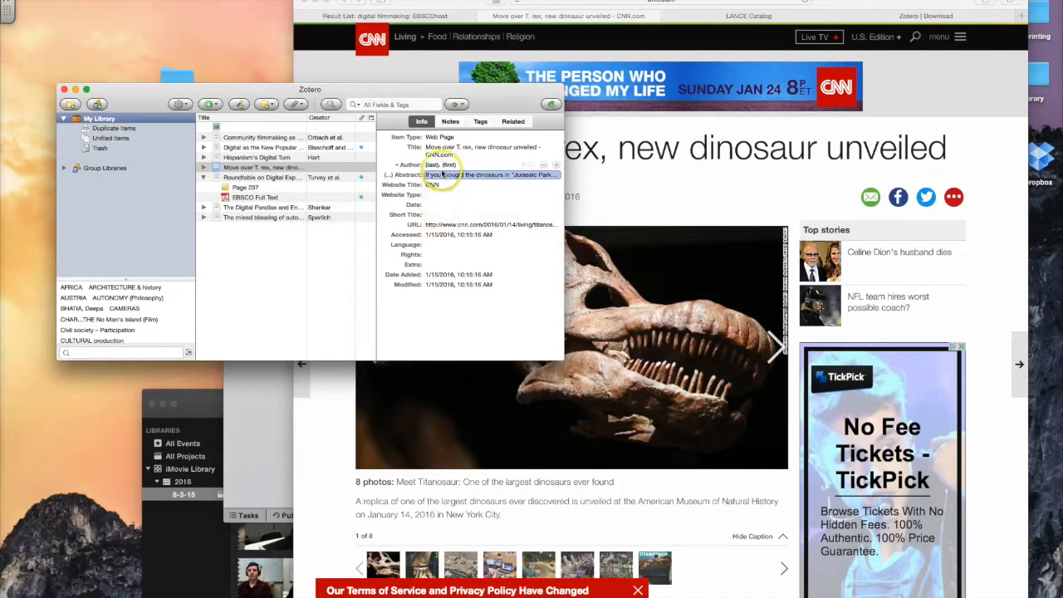
left_click(433, 206)
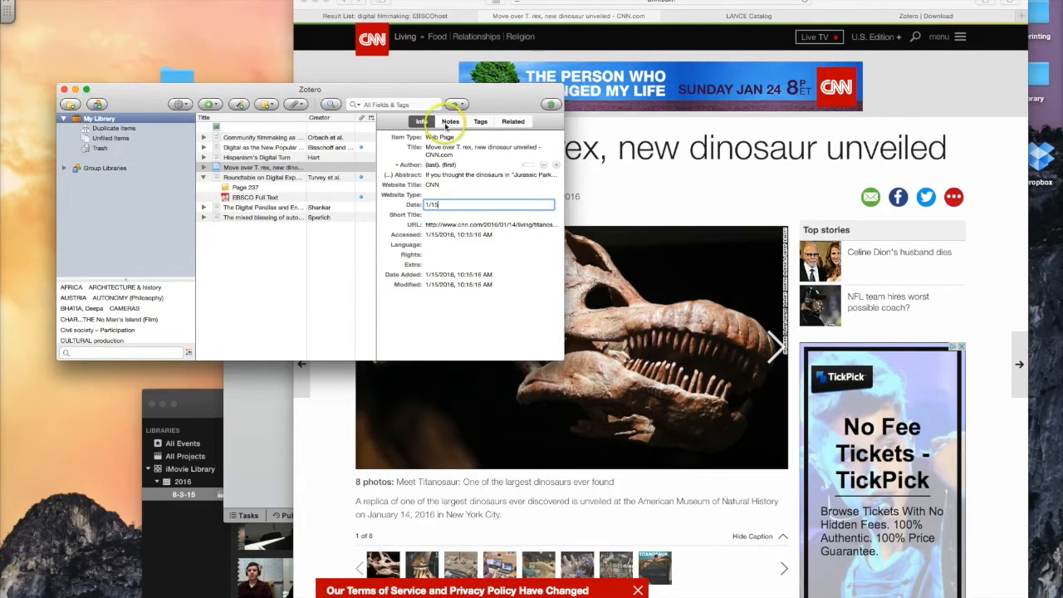
Step: Return to the Safari window showing the CNN article
left_click(204, 105)
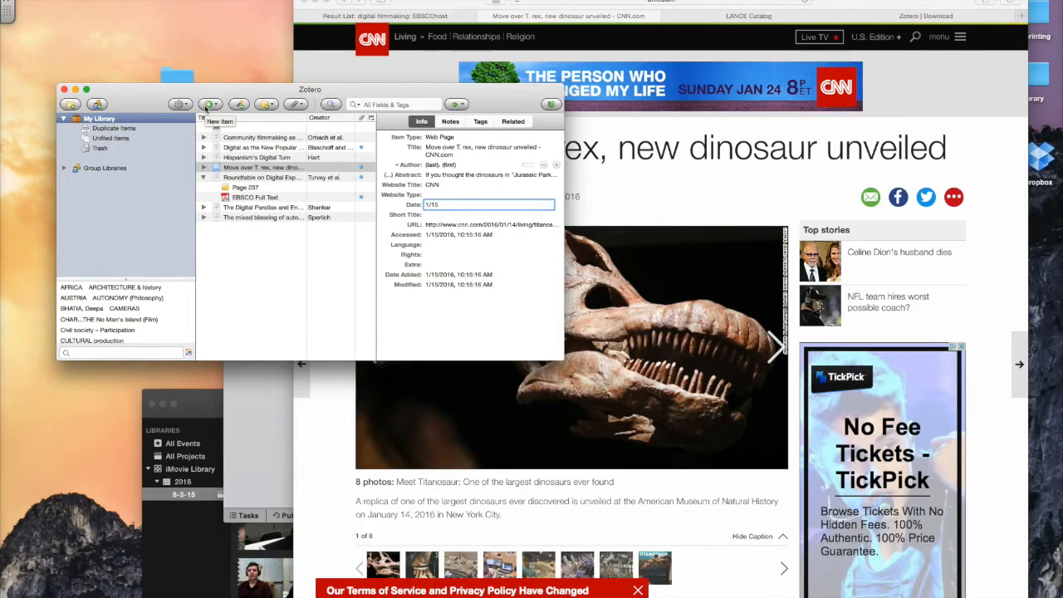
left_click(261, 90)
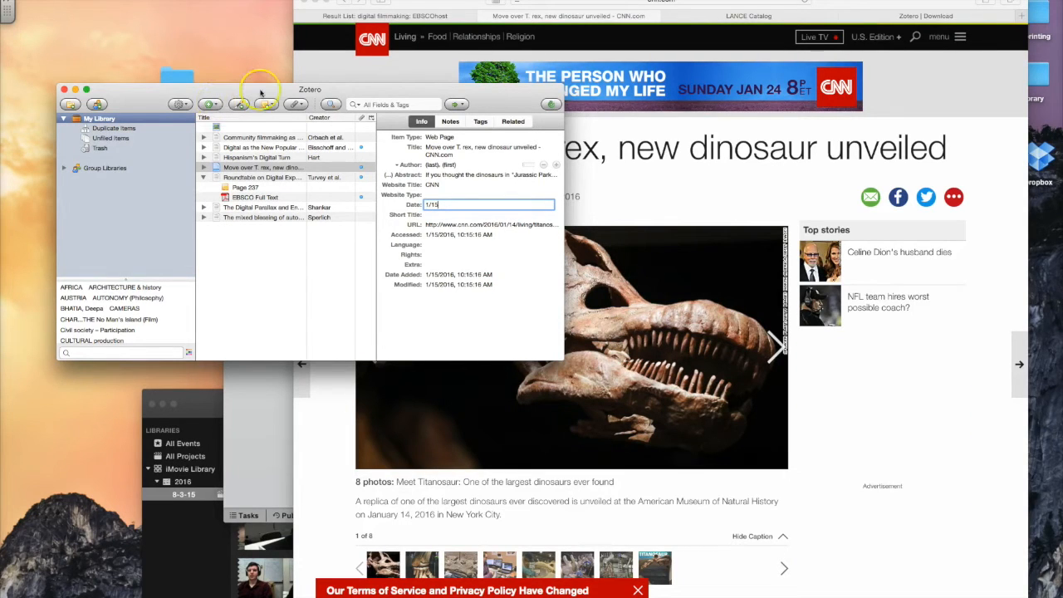
left_click(413, 2)
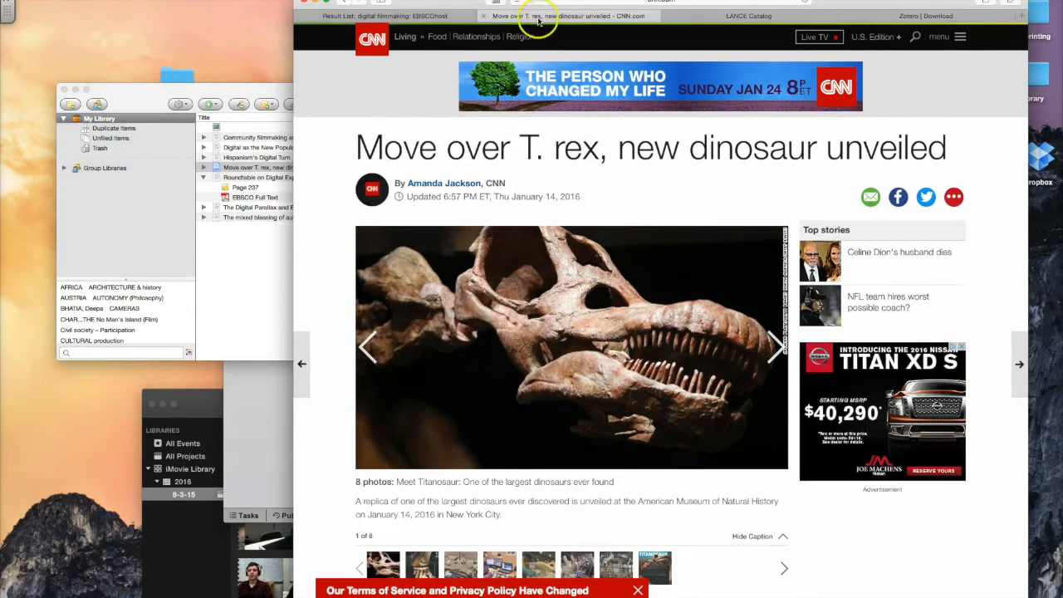
Step: Close the CNN article, search the LANCE catalog for "fellowship of the ring" and open the 1993 Houghton Mifflin book's record
left_click(484, 15)
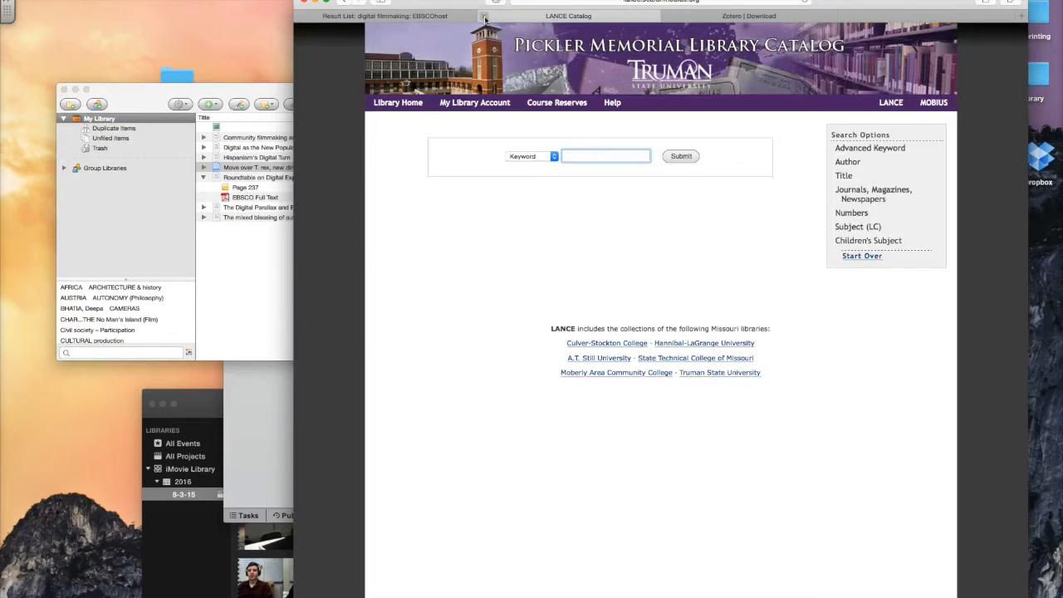
left_click(616, 152)
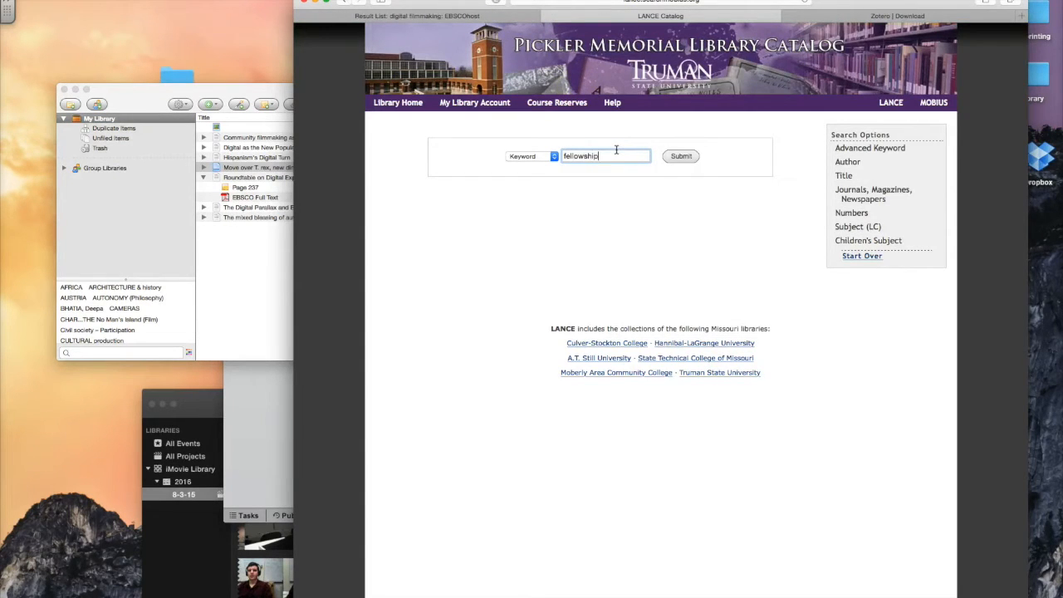
key("Return")
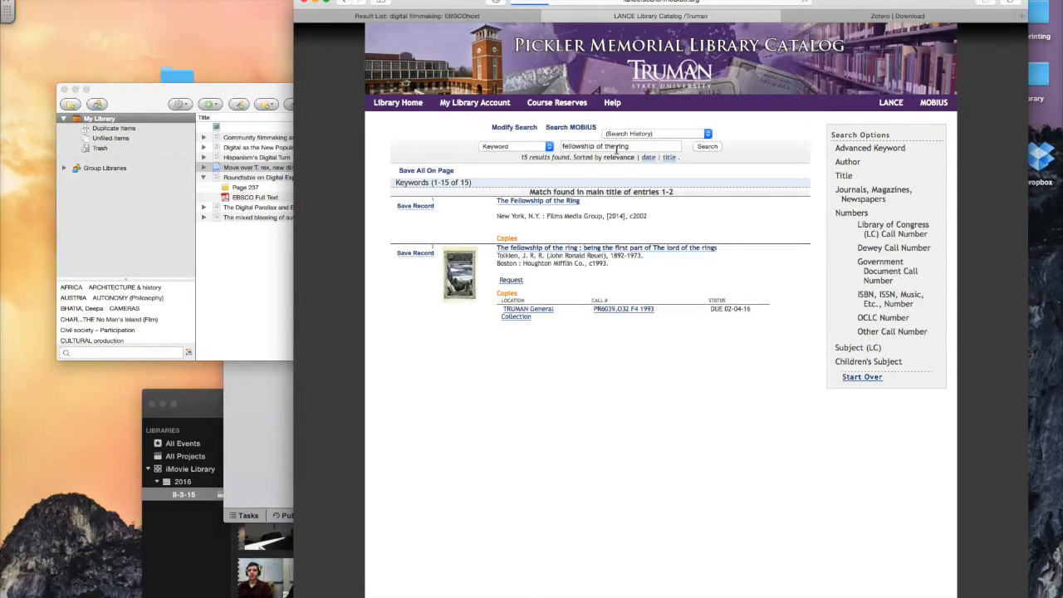
left_click(657, 289)
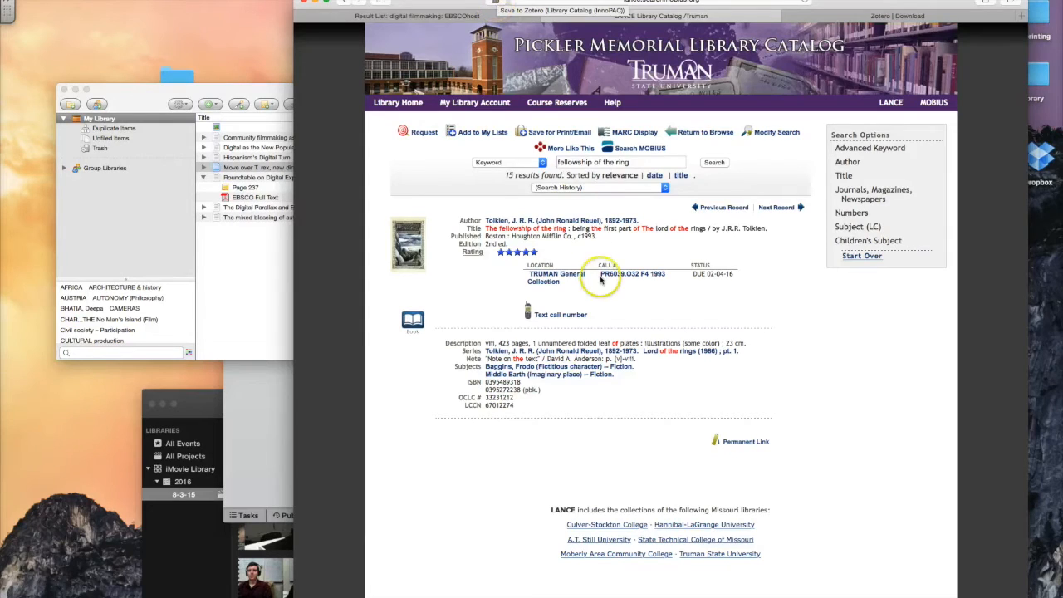
left_click_drag(485, 383, 520, 381)
key("super+c")
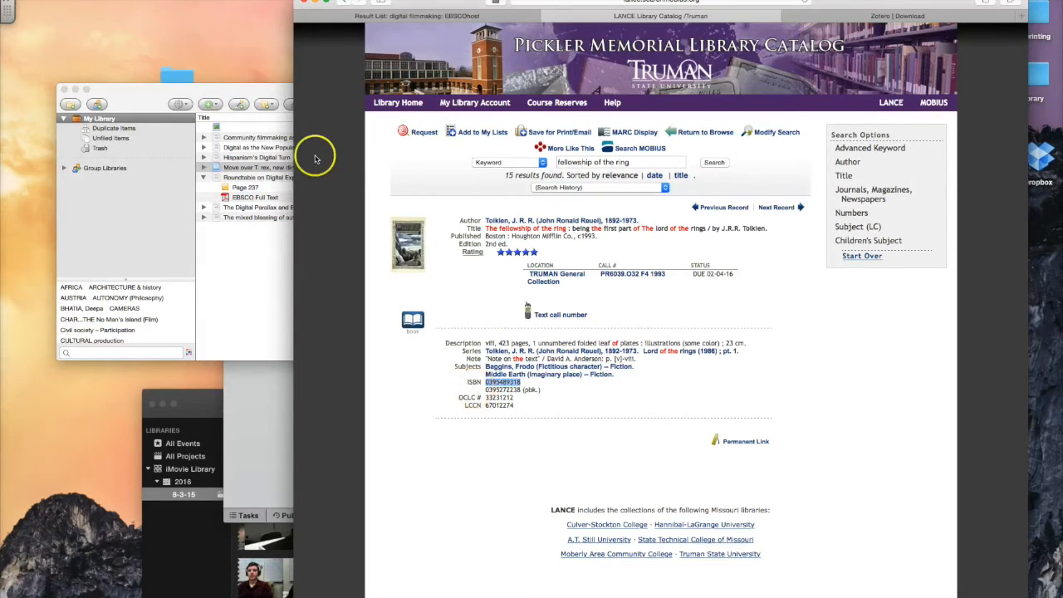
left_click(240, 89)
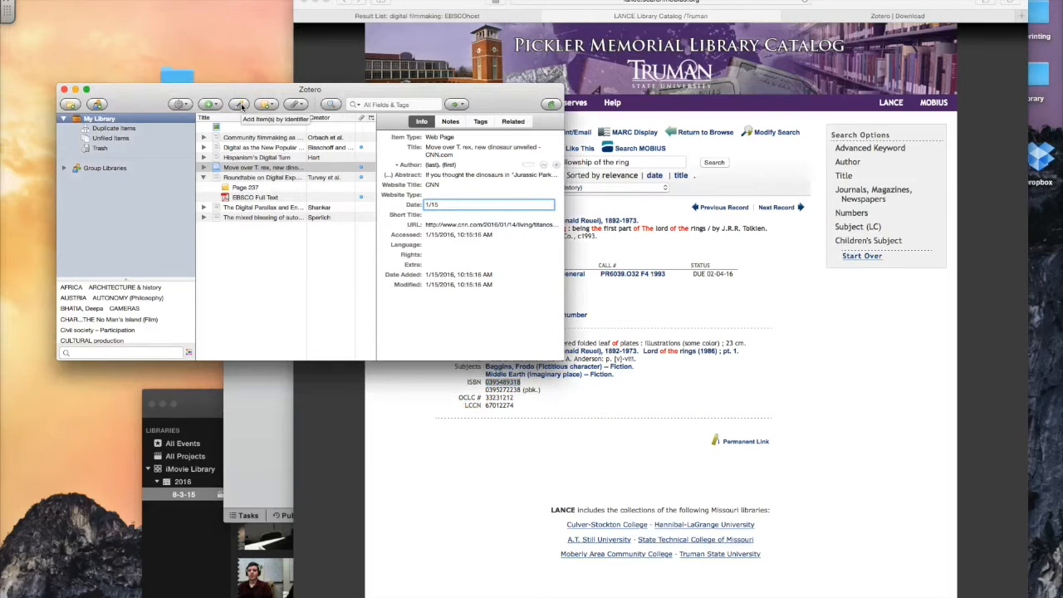
left_click(240, 106)
key("super+v")
key("Return")
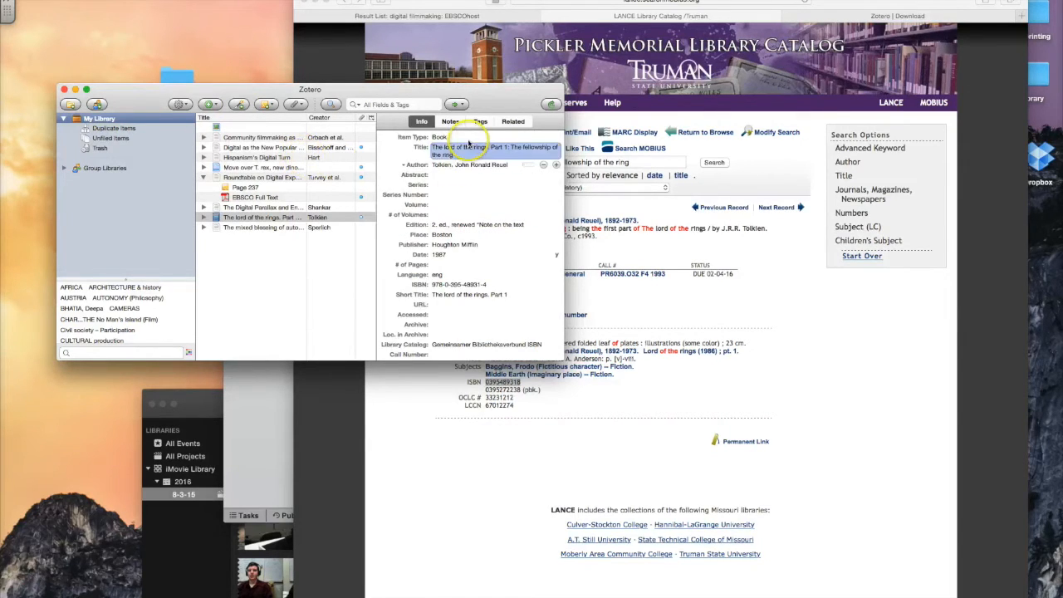
left_click(462, 286)
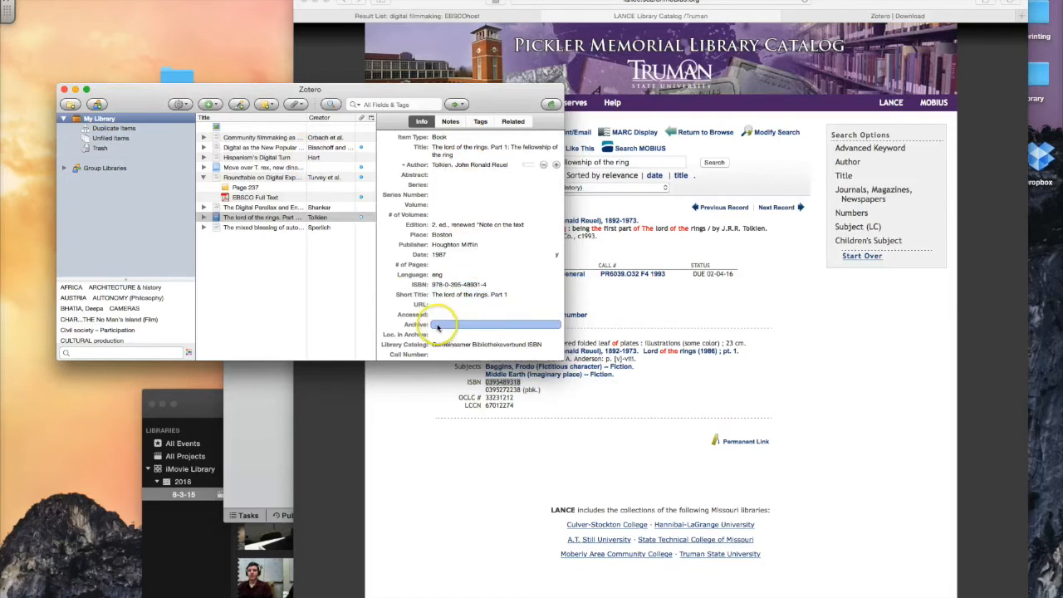
Step: Switch to Microsoft Word and write "This is a sentence." in the blank document
left_click(446, 5)
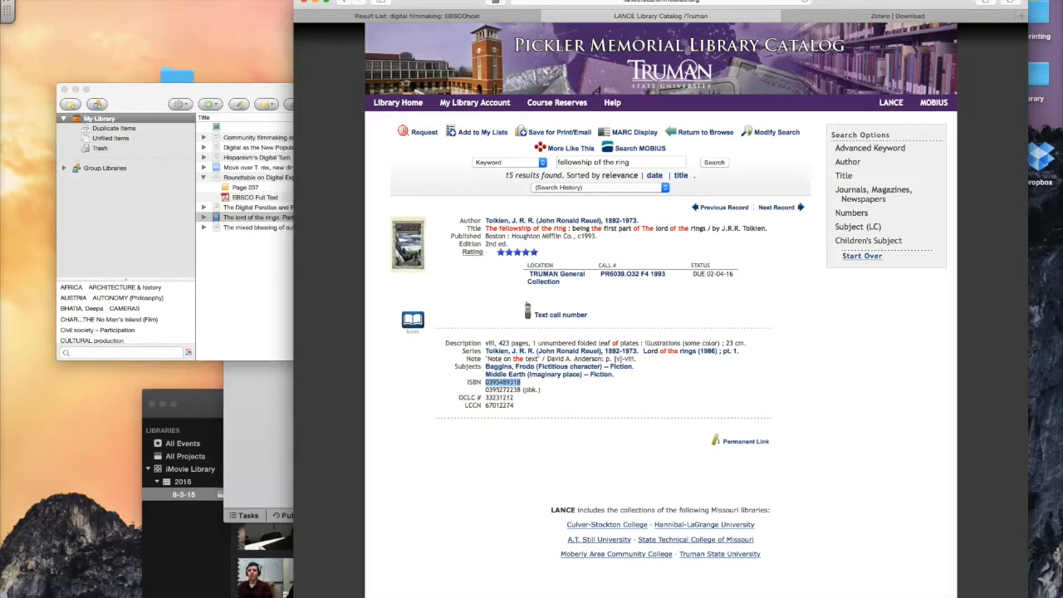
key("super+space")
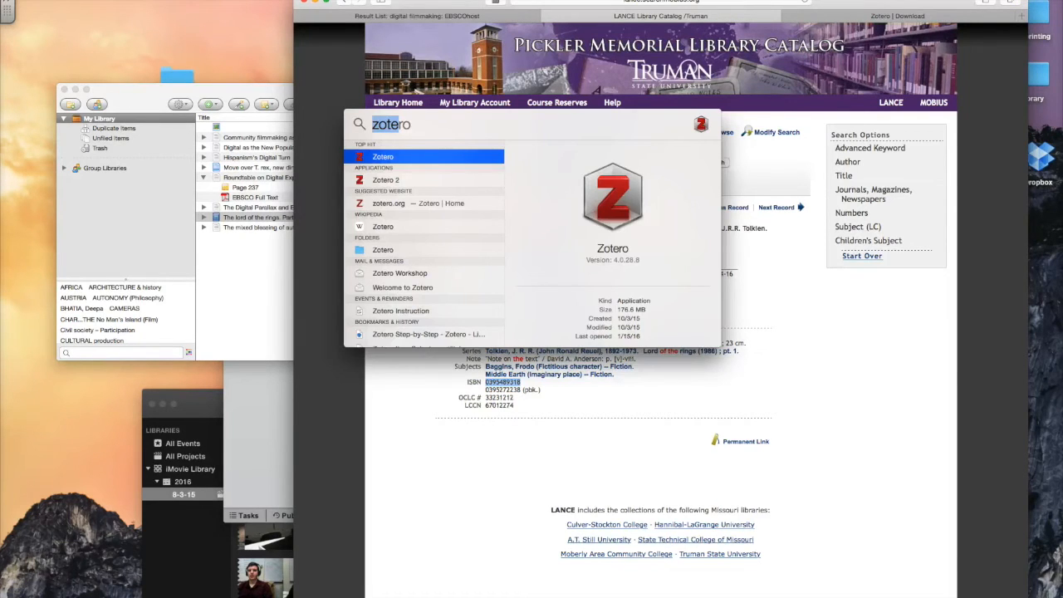
type("word")
key("Escape")
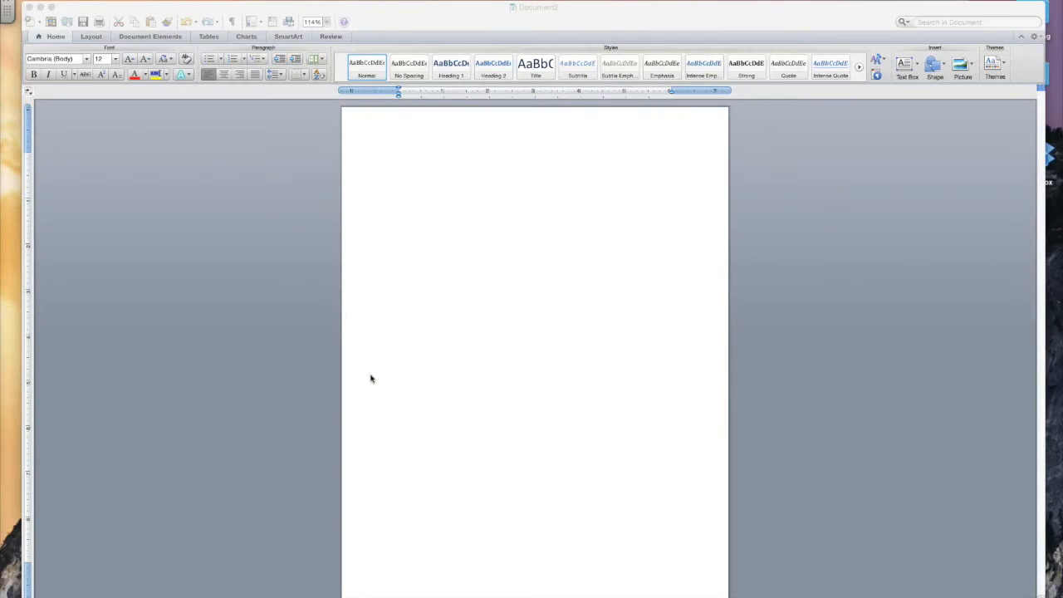
left_click(407, 187)
left_click(432, 154)
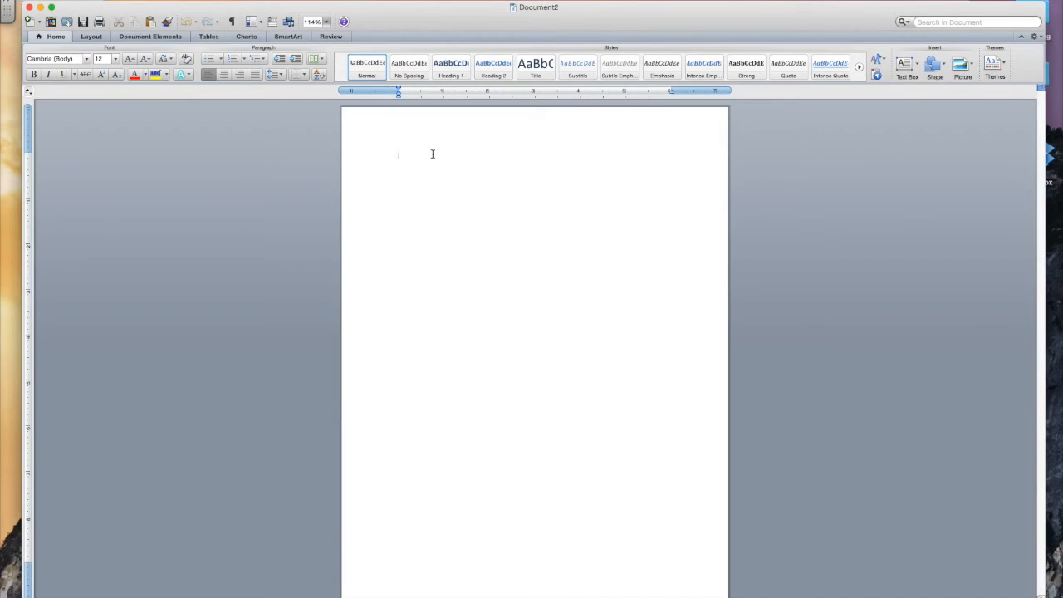
type("This is")
type(" a sa")
type("ntence.")
Step: Start a Zotero citation after the sentence and set the document's citation style to Modern Language Association 7th edition
left_click(336, 3)
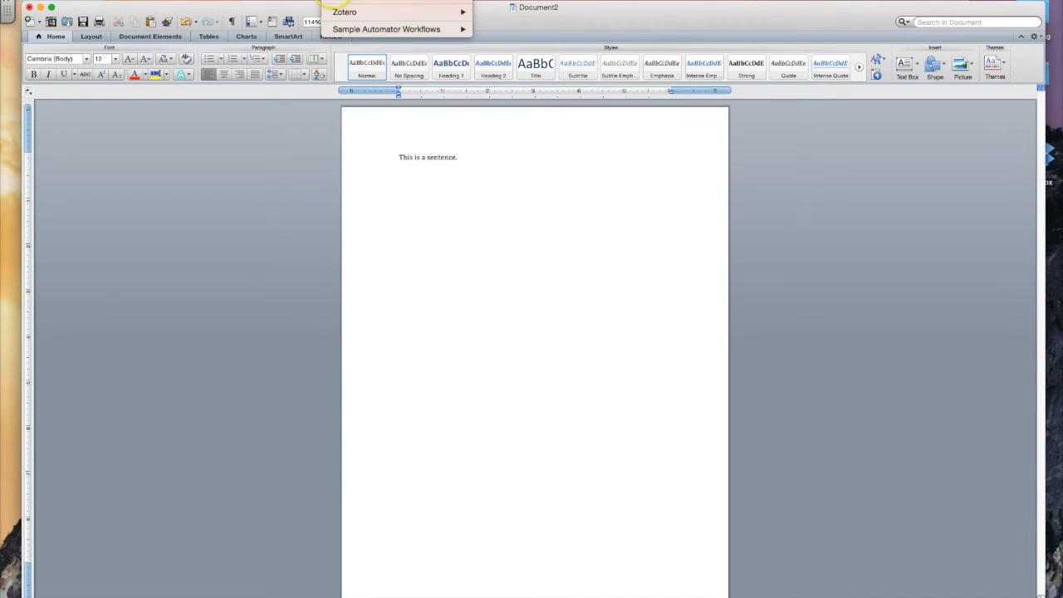
mouse_move(334, 12)
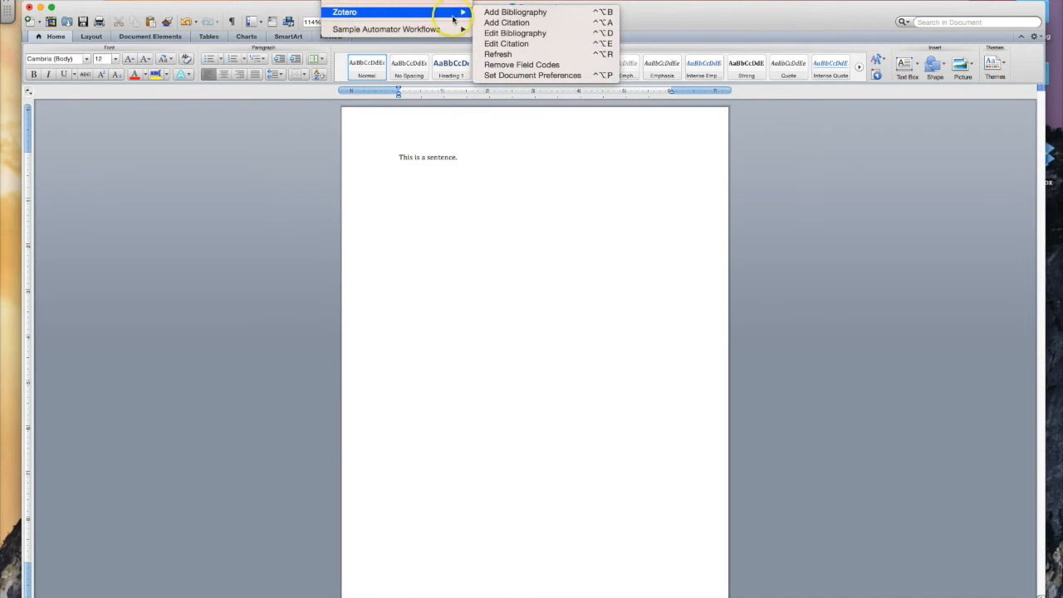
left_click(494, 24)
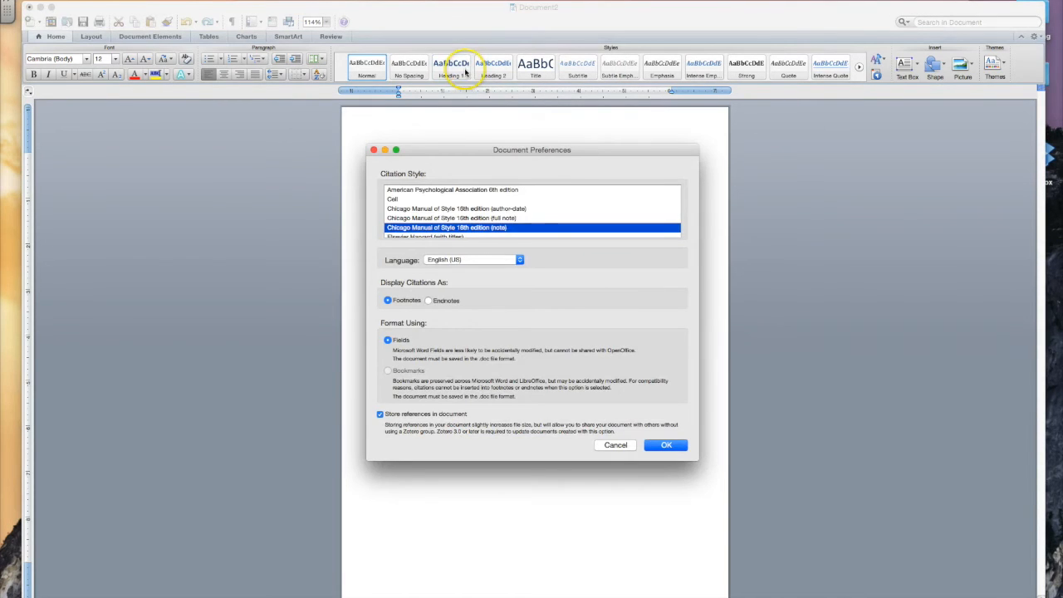
scroll(494, 214, "down", 5)
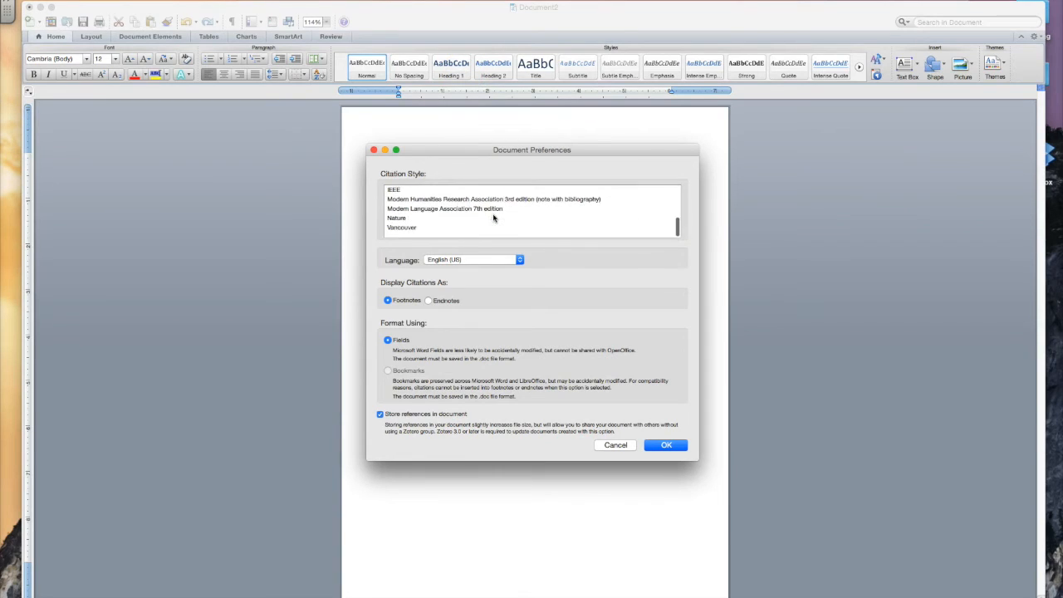
scroll(494, 216, "up", 5)
scroll(493, 217, "down", 2)
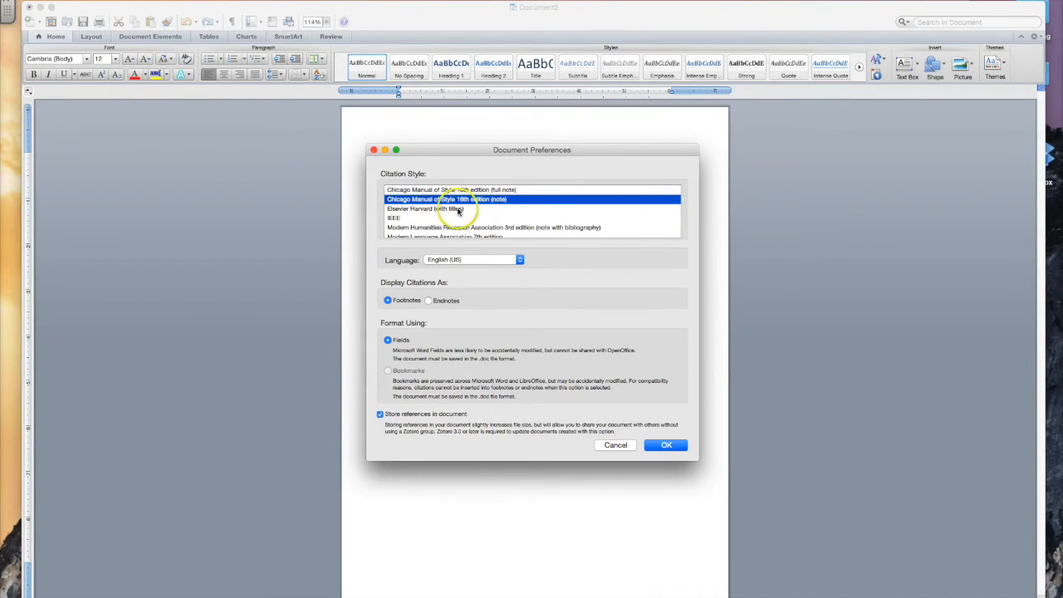
scroll(454, 211, "down", 3)
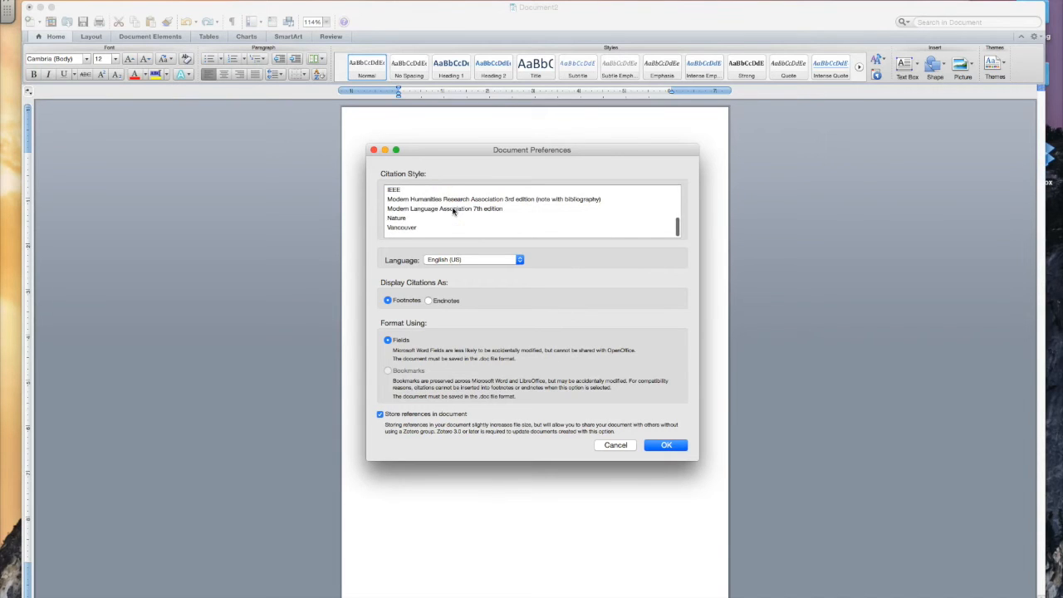
left_click(431, 210)
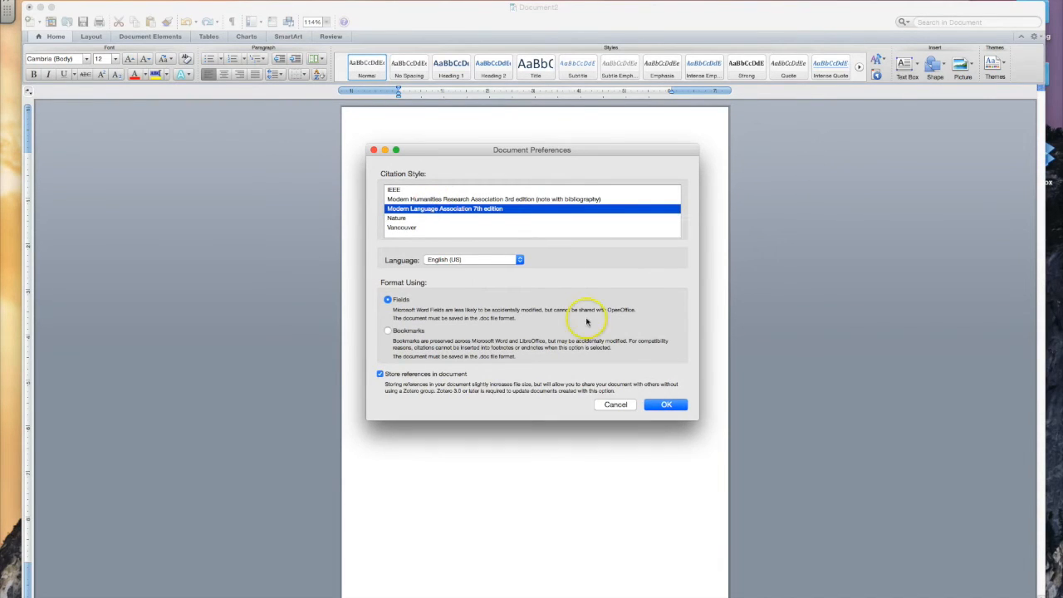
left_click(666, 404)
Step: Find "The Digital Parallax and Entanglements of Filmmaking" by entering "the digit" and insert it as the first sentence's citation
left_click(434, 322)
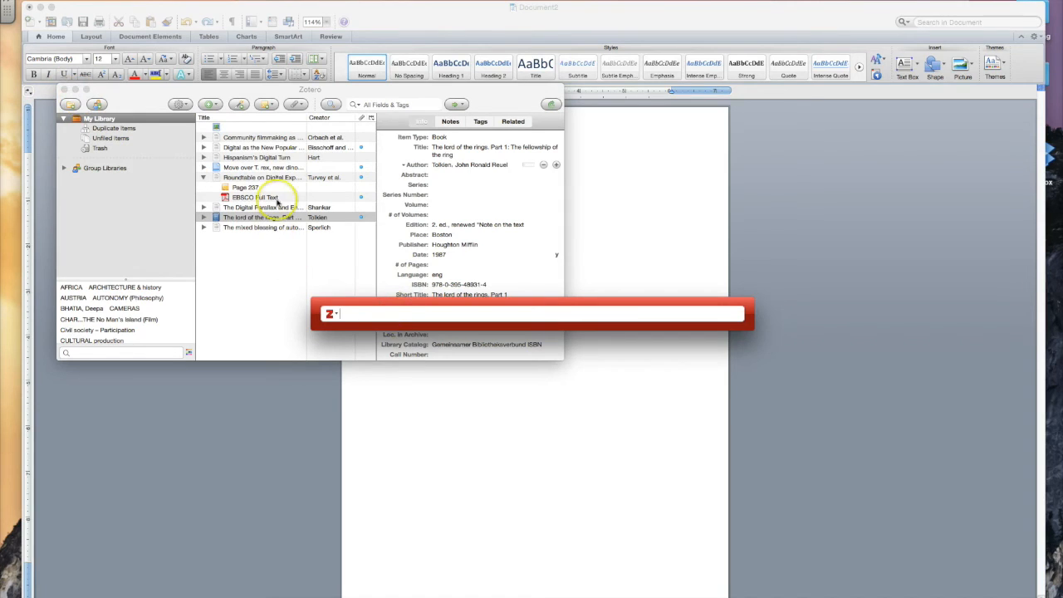
left_click(363, 317)
type("the digit")
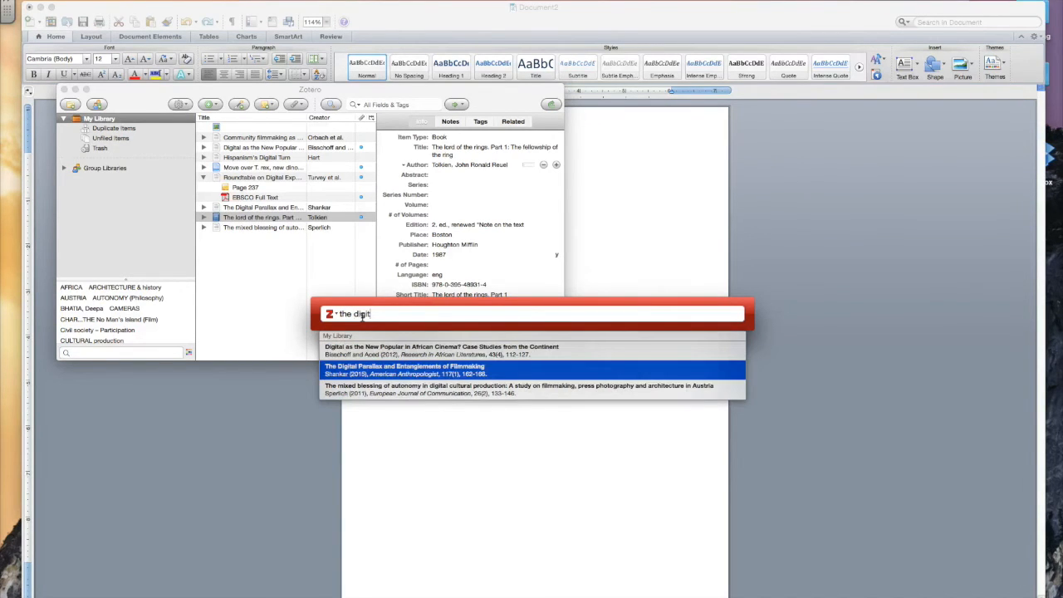
key("Return")
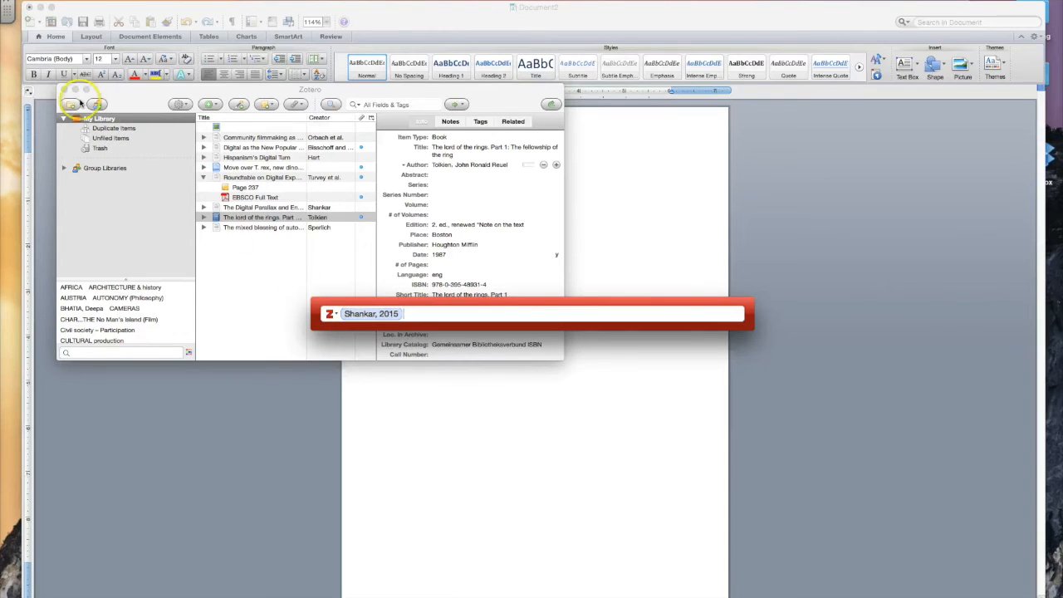
key("Return")
Step: Add "This is another sentence." after the first citation
left_click(499, 203)
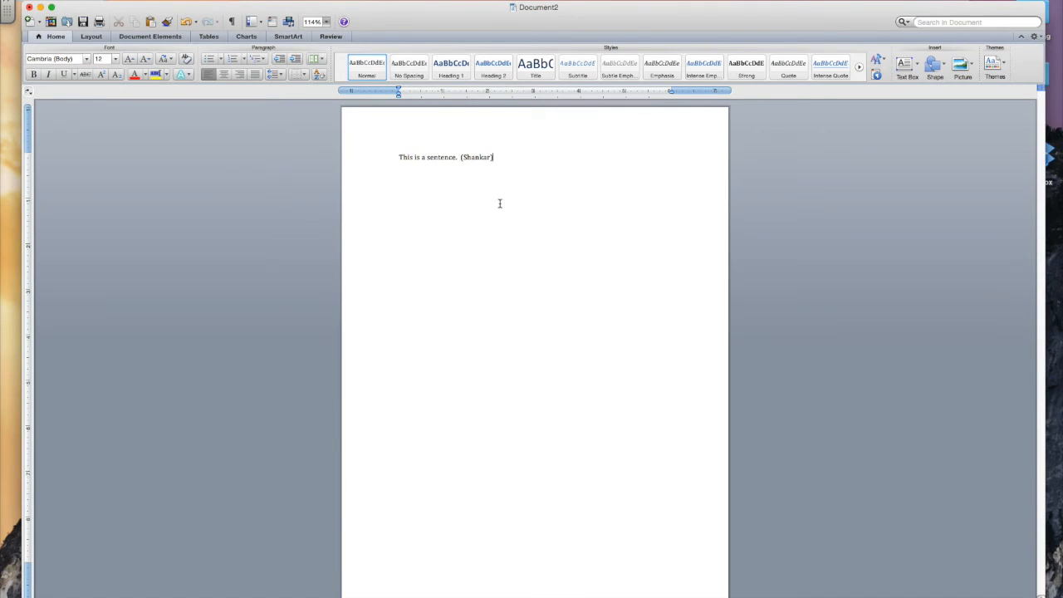
type("This")
type(" is another sentence,")
Step: Insert a Zotero citation for "Digital as the New Popular in African Cinema?" after the second sentence, searching with "the"
left_click(331, 0)
mouse_move(345, 12)
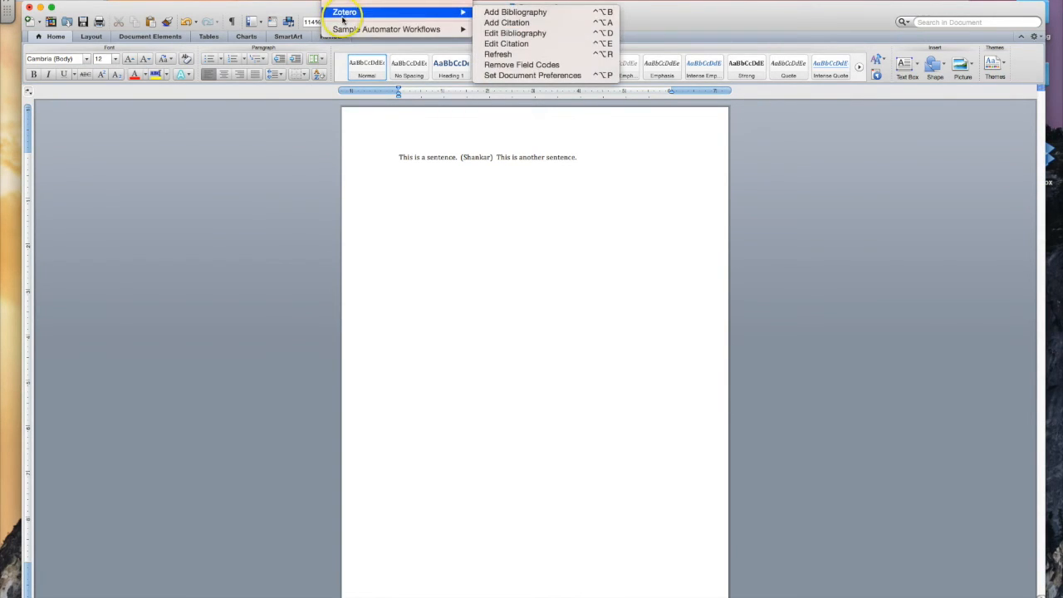
left_click(503, 23)
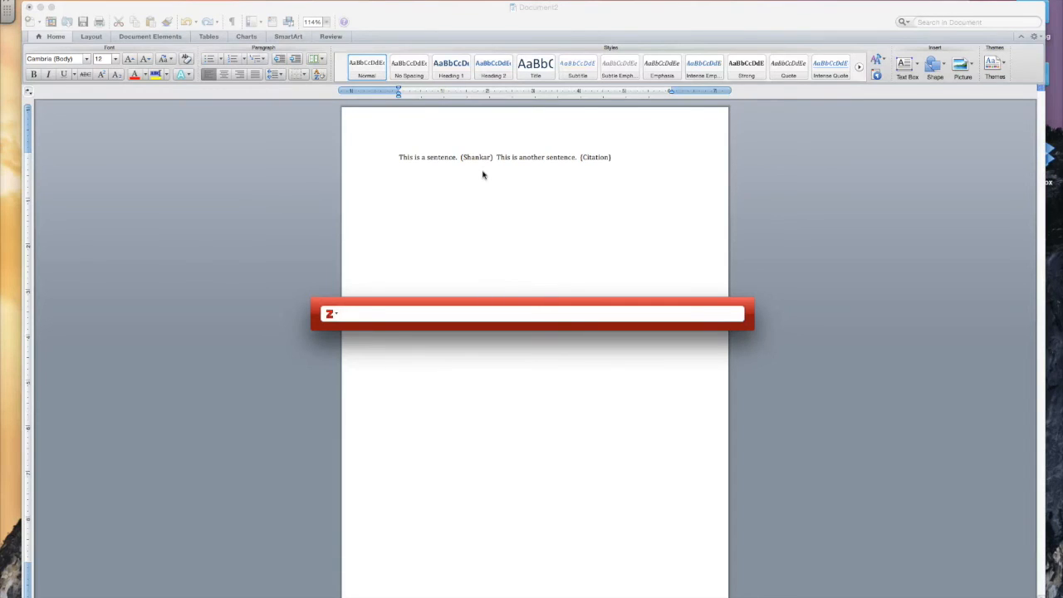
type("the")
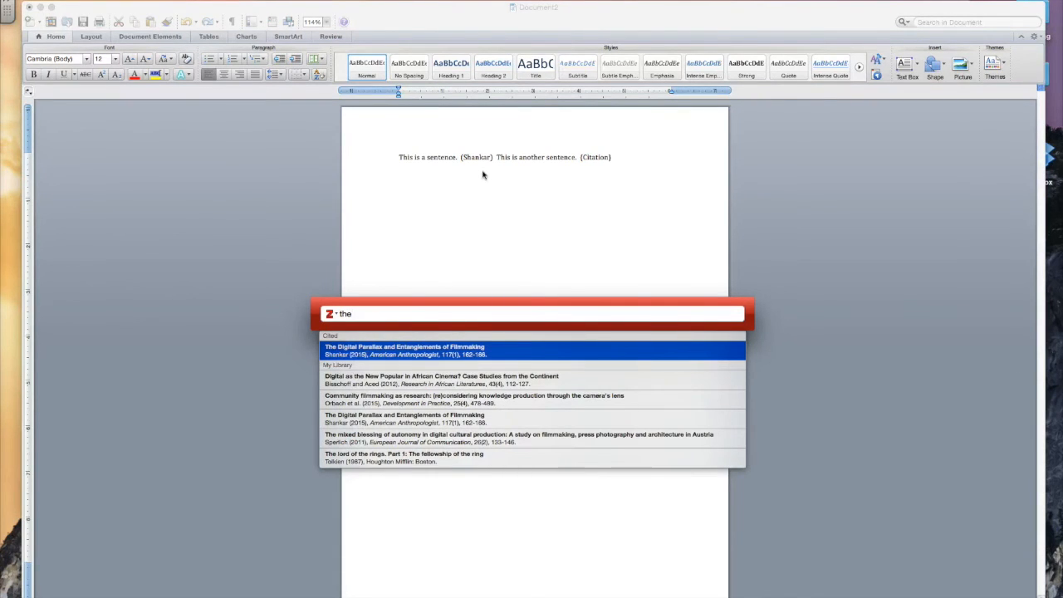
key("Down")
key("Return")
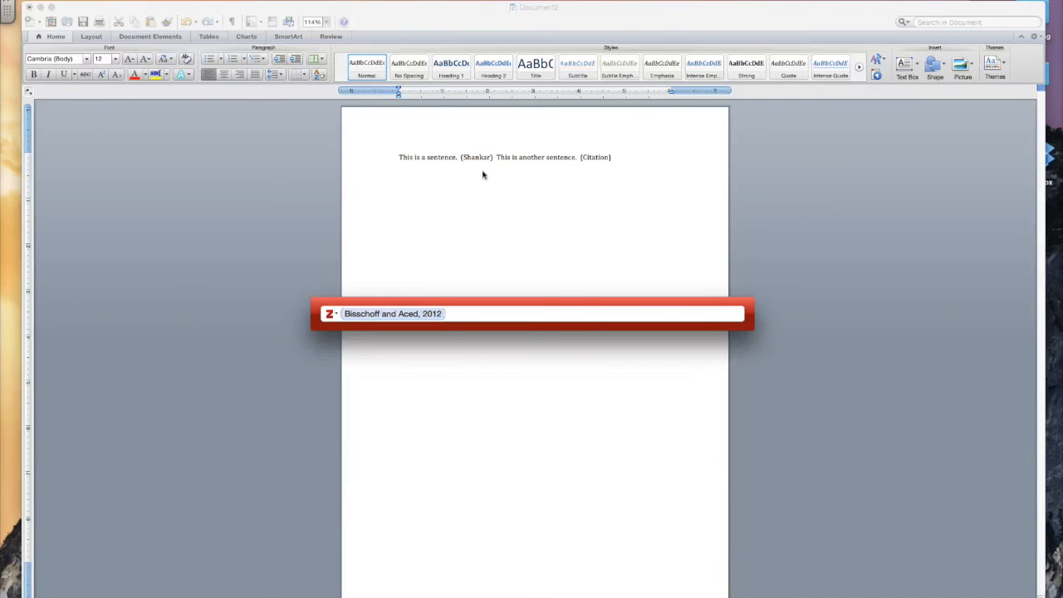
key("Return")
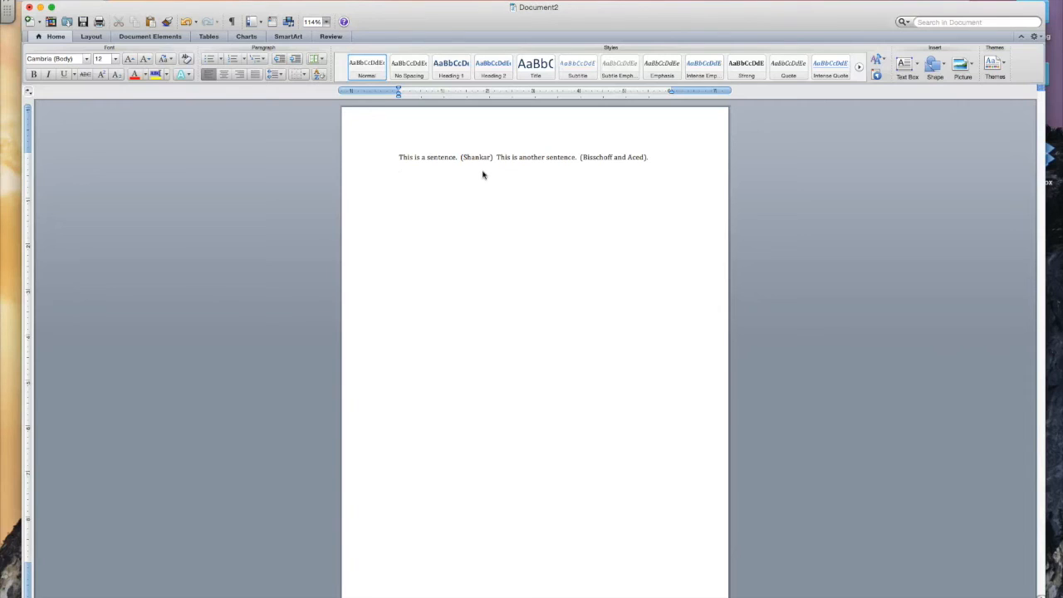
Step: Insert a Zotero bibliography of the cited works below the sentences
left_click(333, 0)
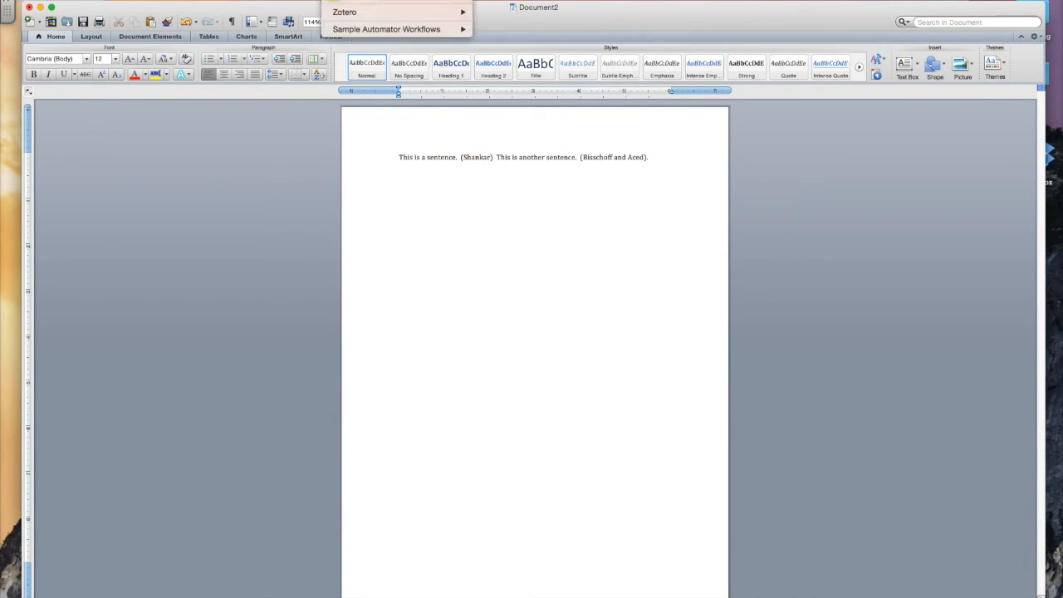
mouse_move(339, 15)
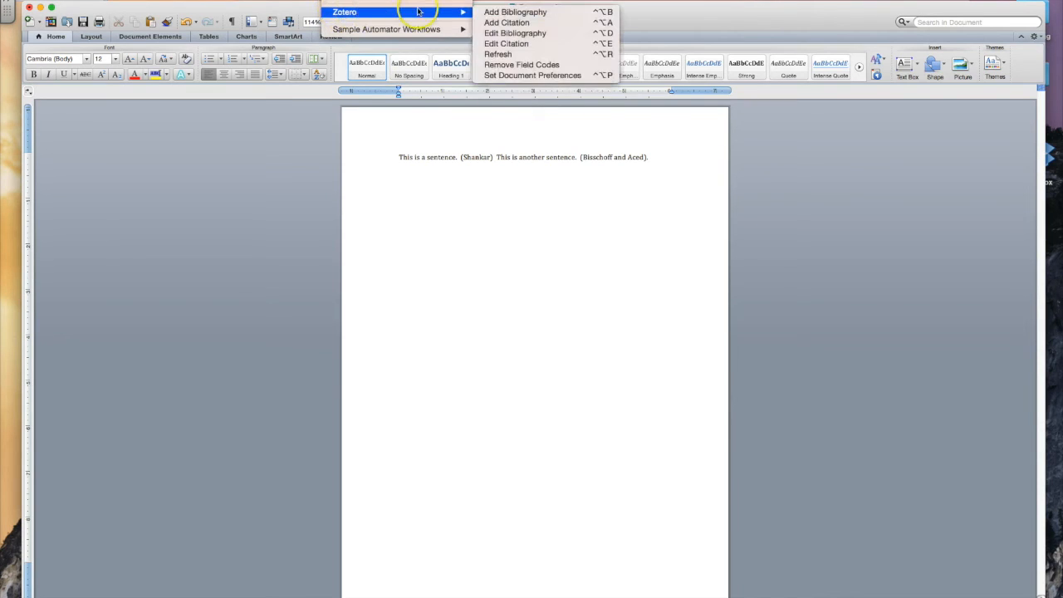
left_click(500, 13)
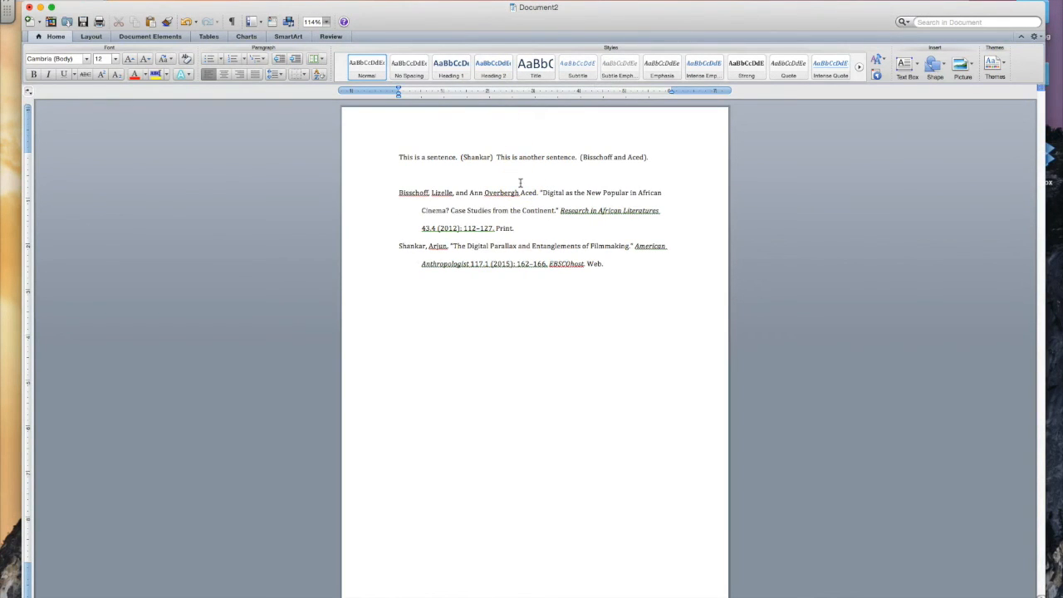
Step: Examine the entries and line formatting of the inserted bibliography
left_click(397, 194)
left_click(397, 194)
left_click(398, 207)
left_click_drag(398, 207, 391, 225)
left_click(368, 229)
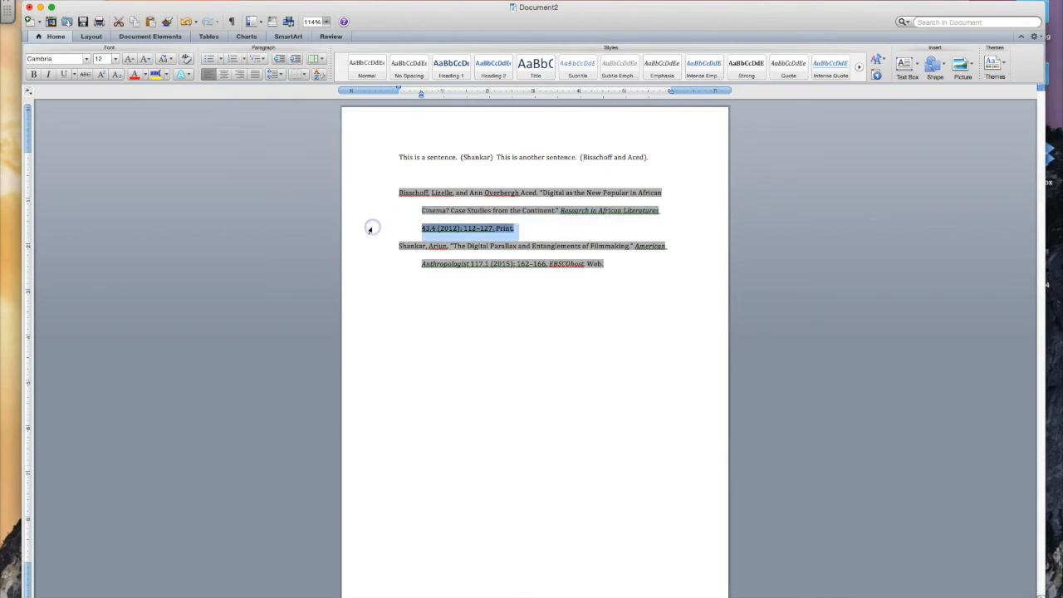
left_click(539, 264)
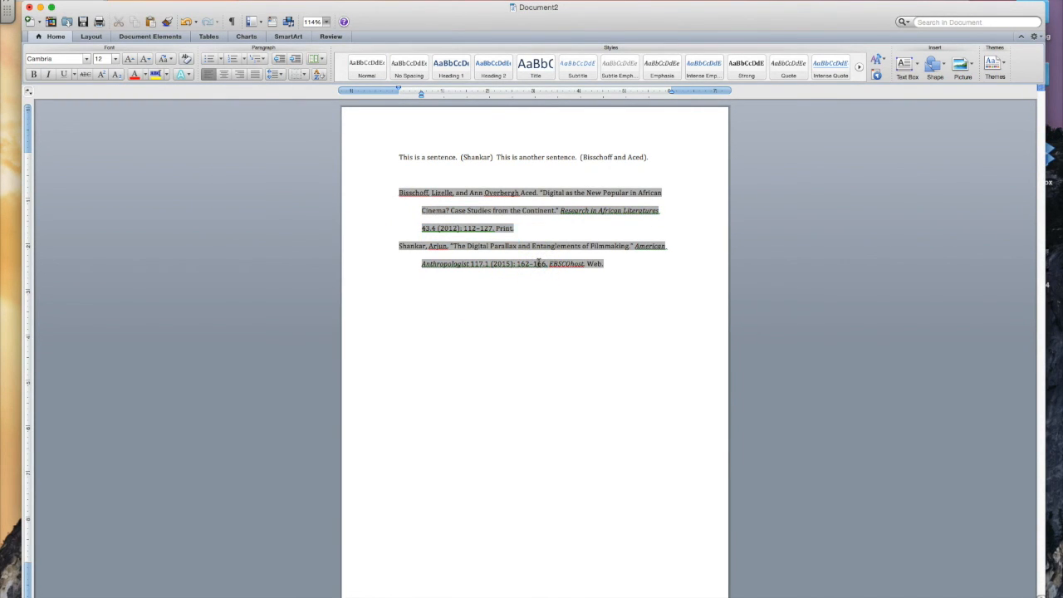